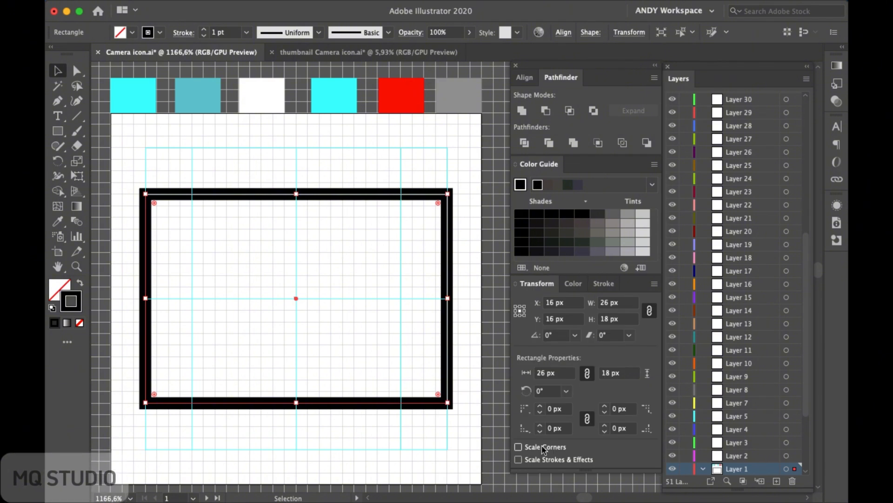
Step: Give the camera body rectangle's stroke round joins and round all its corners with a 2 px radius
click(603, 283)
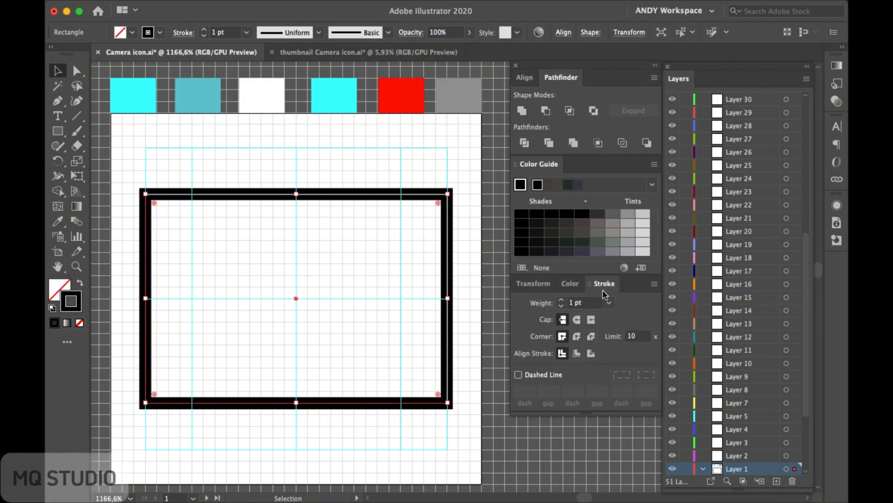
click(577, 336)
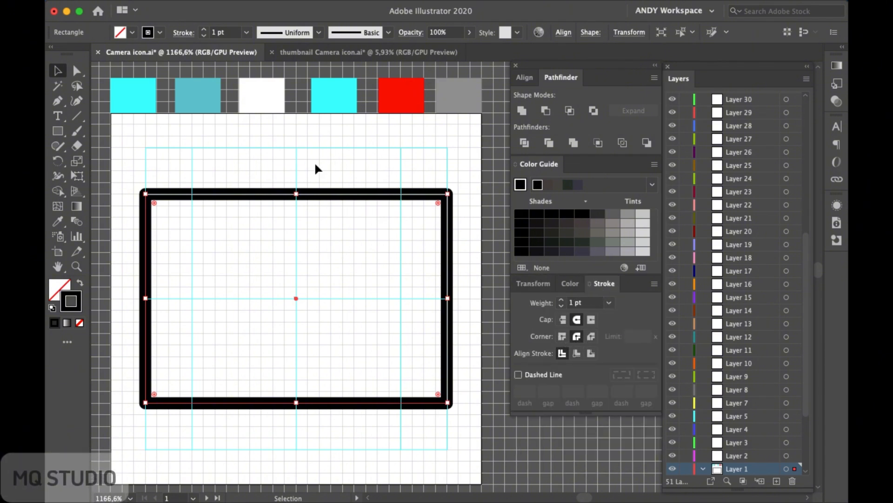
drag(131, 167, 456, 438)
key(a)
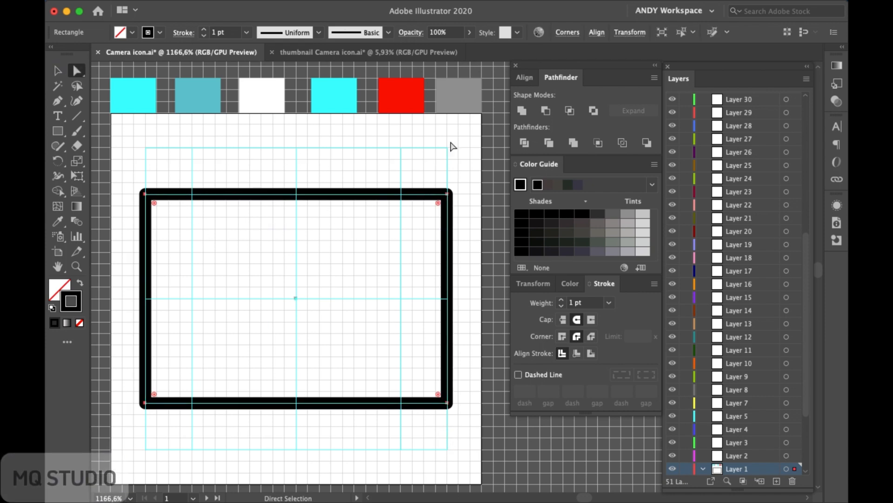
click(562, 34)
click(532, 69)
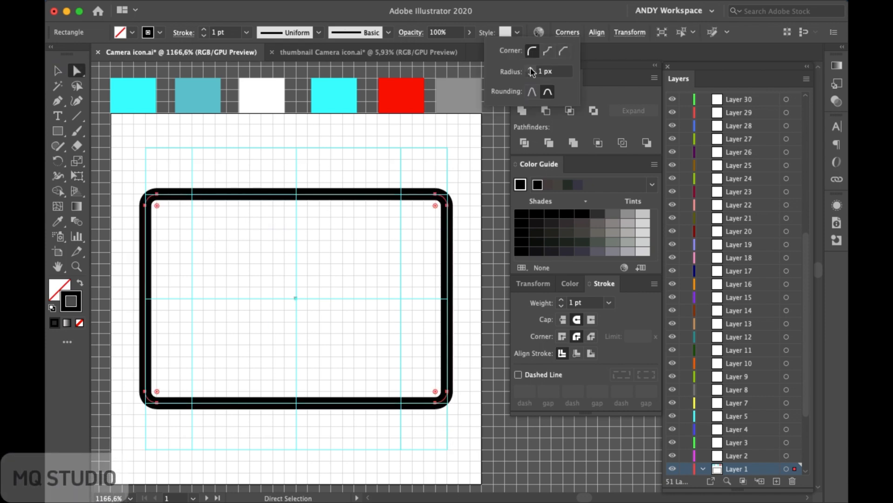
click(532, 69)
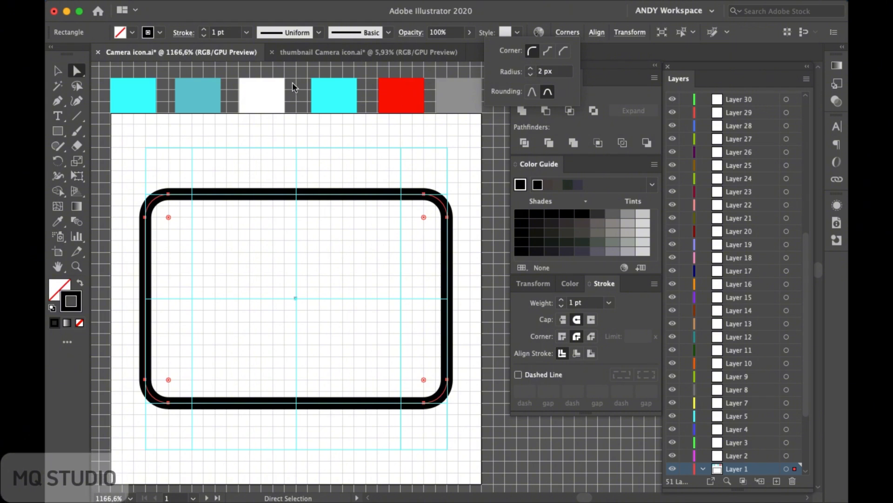
click(268, 294)
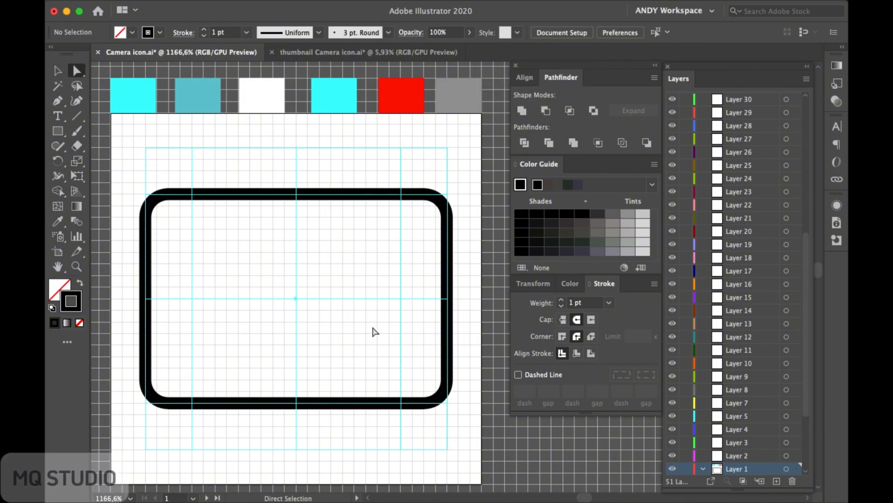
Step: Draw a small rectangle about four grid squares wide and two high on the camera body's top edge, near its left end
click(58, 130)
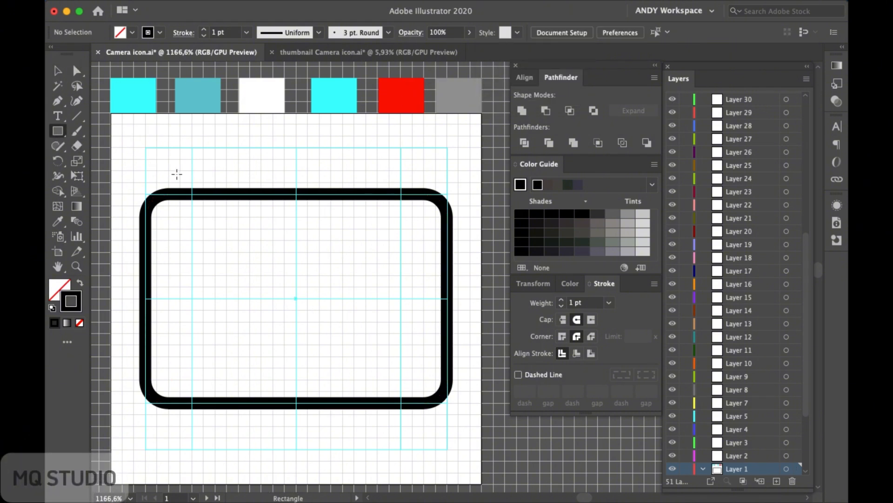
drag(180, 170, 227, 193)
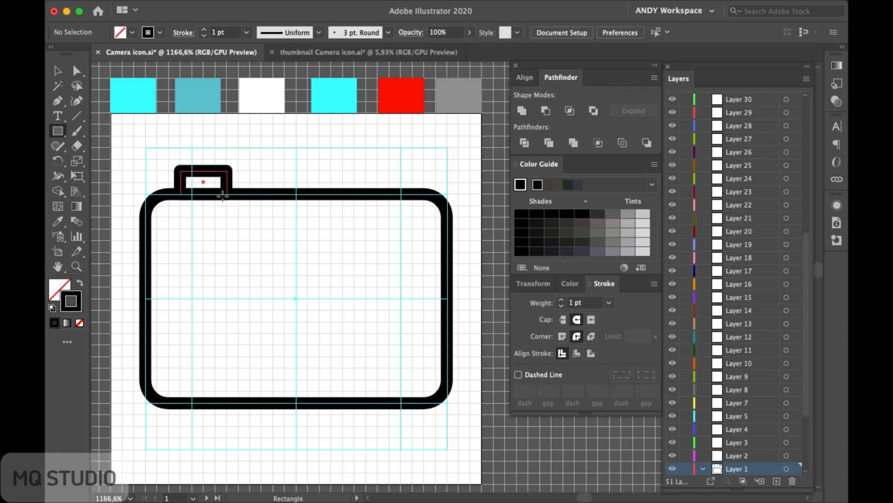
click(58, 71)
click(220, 264)
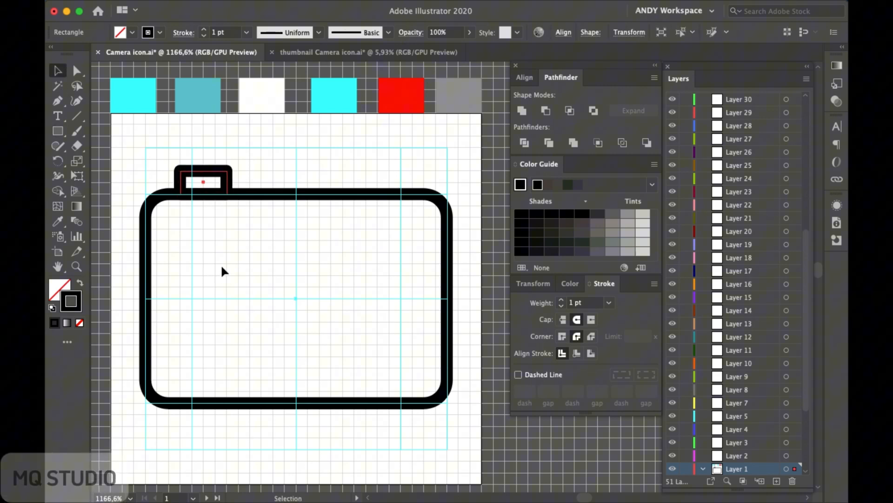
Step: Draw the outer lens circle from the centre of the camera body, about twelve grid squares in diameter
click(58, 131)
drag(58, 131, 93, 169)
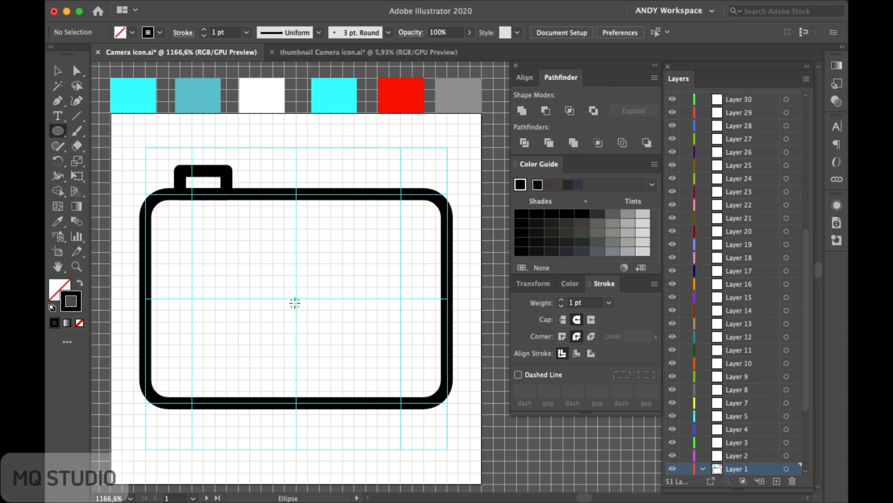
drag(295, 298, 360, 345)
click(57, 71)
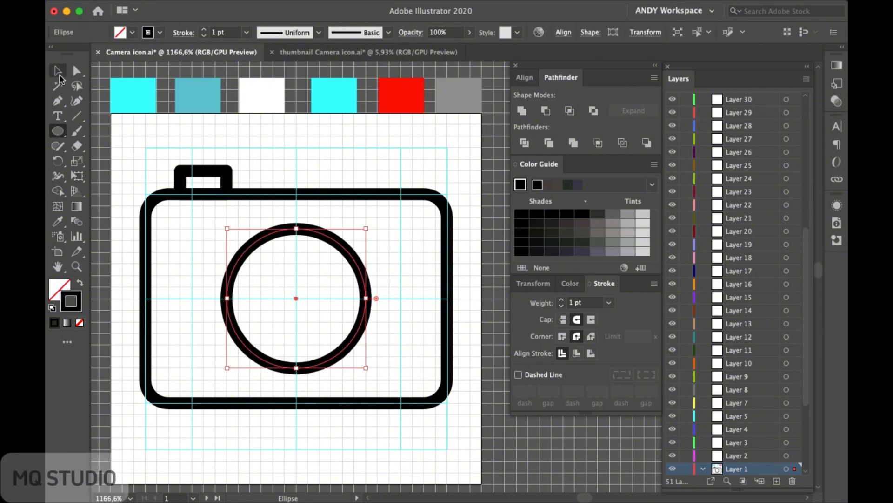
click(123, 147)
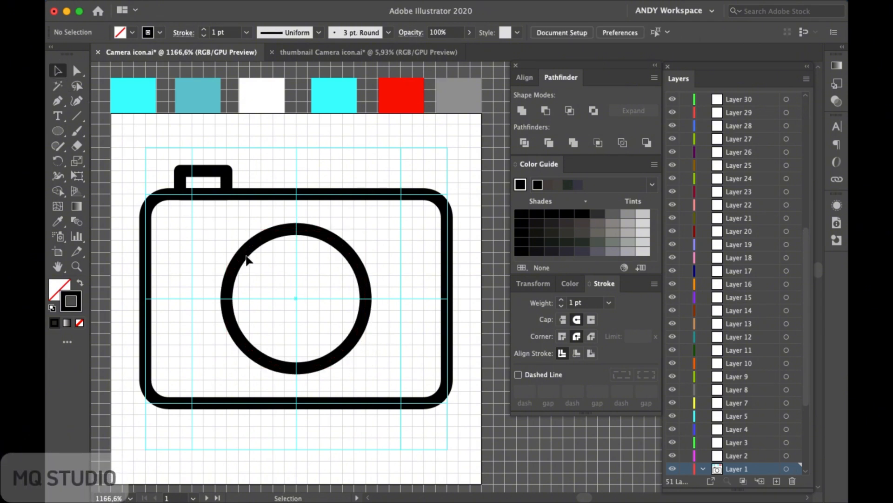
Step: Draw a second circle about eight grid squares in diameter, concentric inside the outer lens circle
click(58, 130)
drag(296, 299, 343, 328)
click(57, 70)
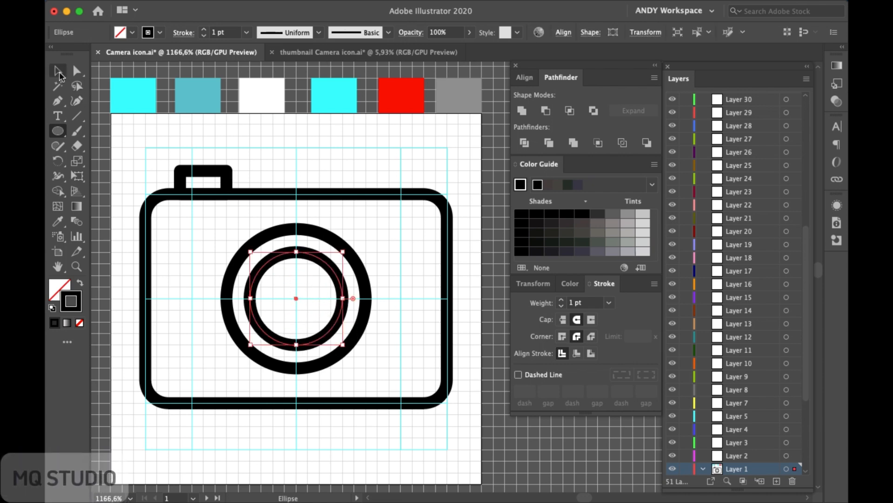
click(126, 131)
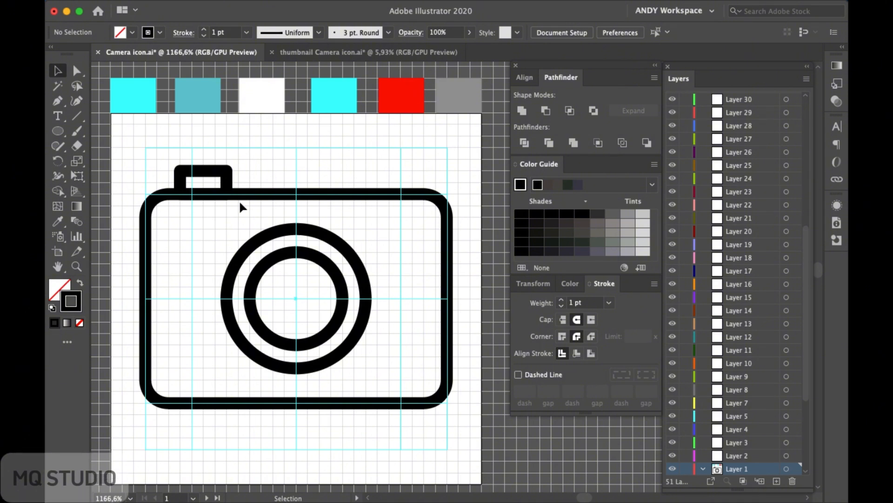
Step: Draw a circle about four grid squares wide in the camera body's upper right area and move it down one grid square
click(55, 132)
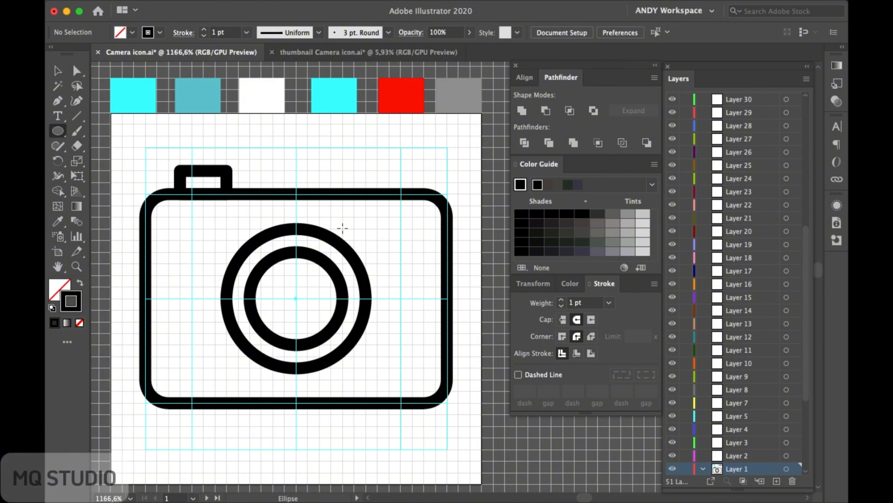
drag(401, 228, 424, 251)
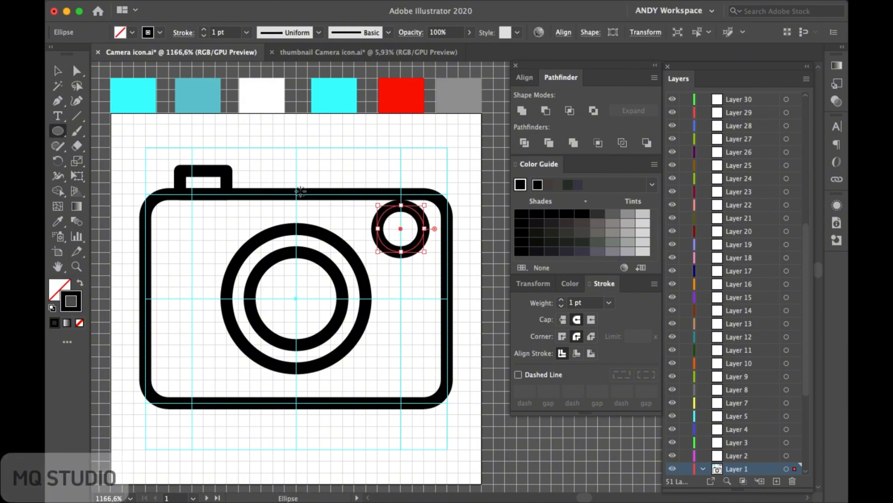
click(57, 71)
click(247, 149)
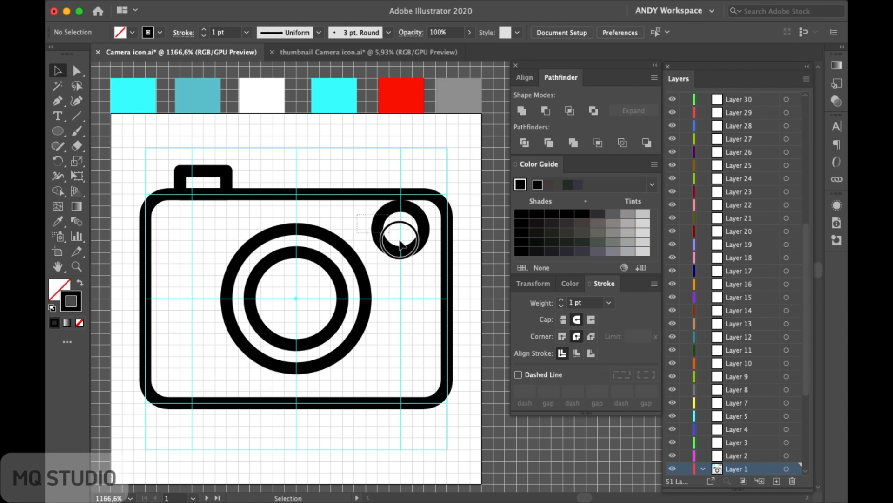
click(401, 243)
key(Down)
click(364, 146)
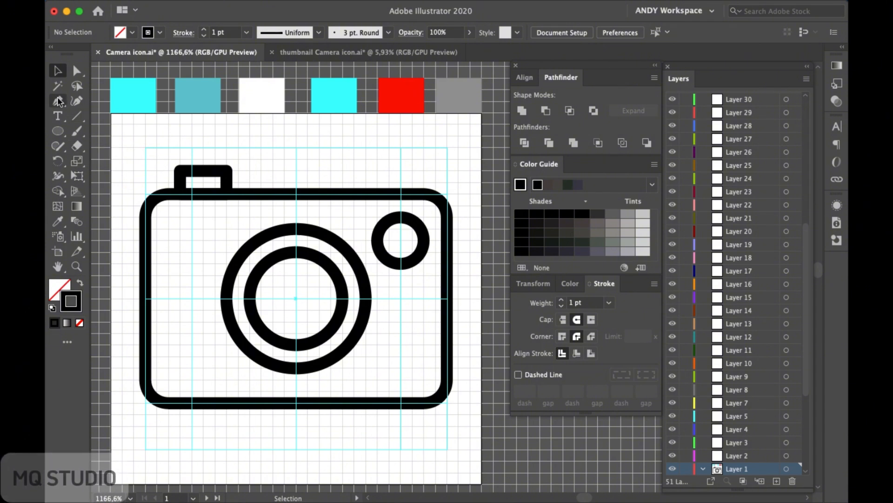
Step: Draw the innermost lens circle from the lens centre, about four grid squares in diameter
click(63, 136)
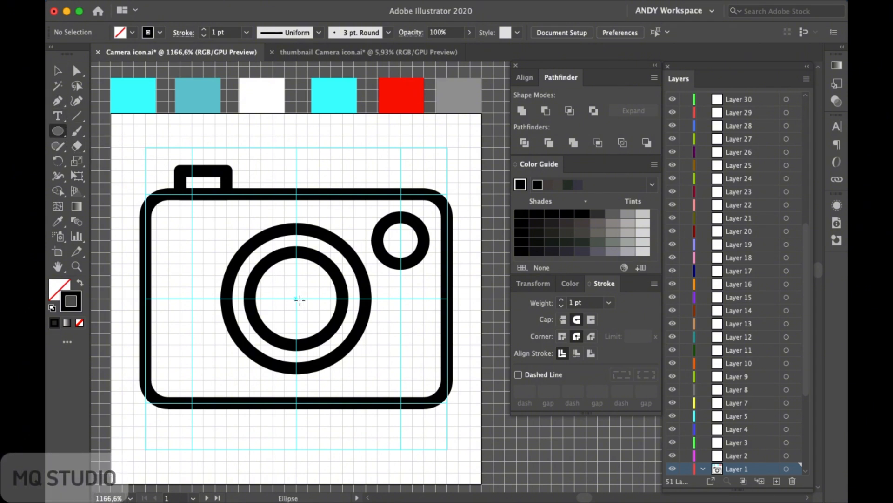
drag(300, 300, 318, 320)
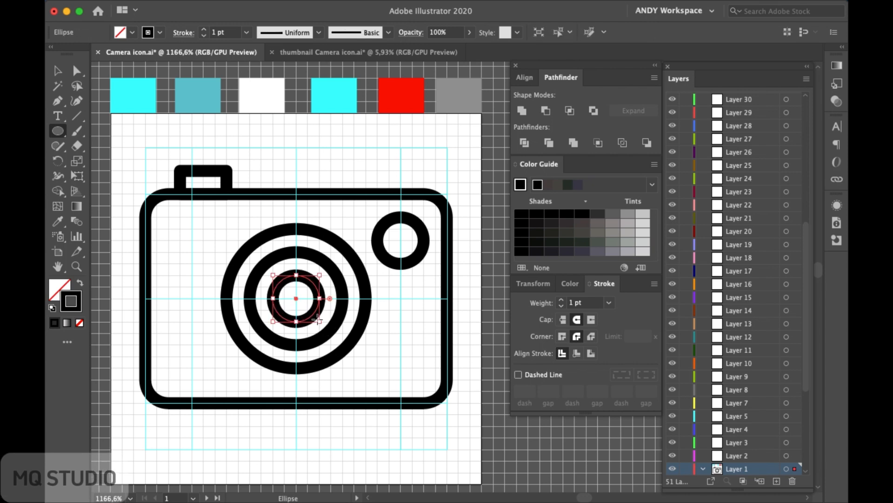
click(57, 71)
click(139, 109)
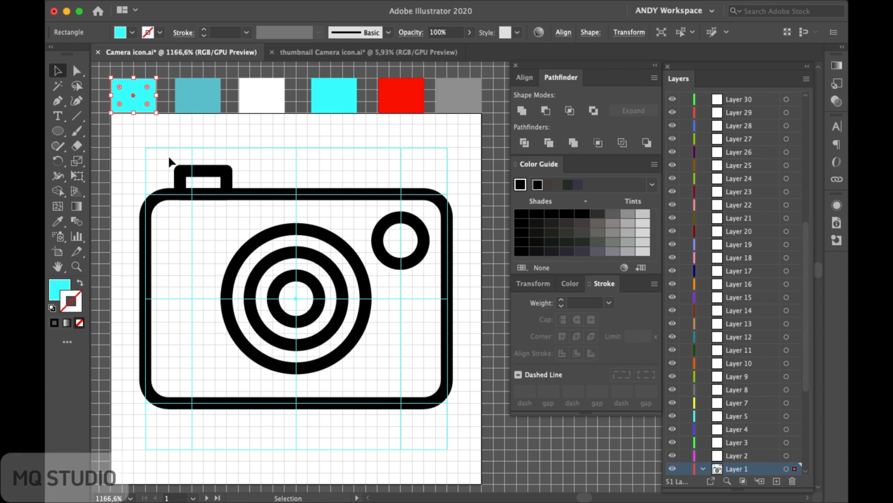
click(59, 134)
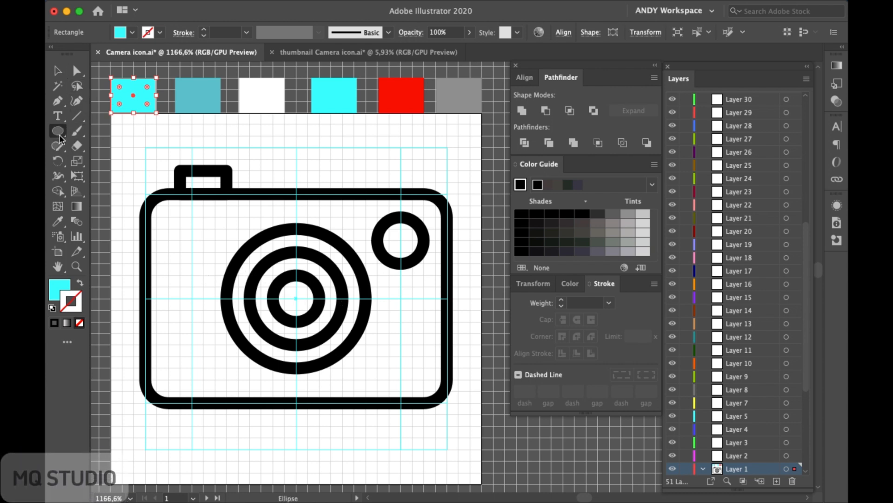
drag(169, 217, 228, 240)
click(62, 72)
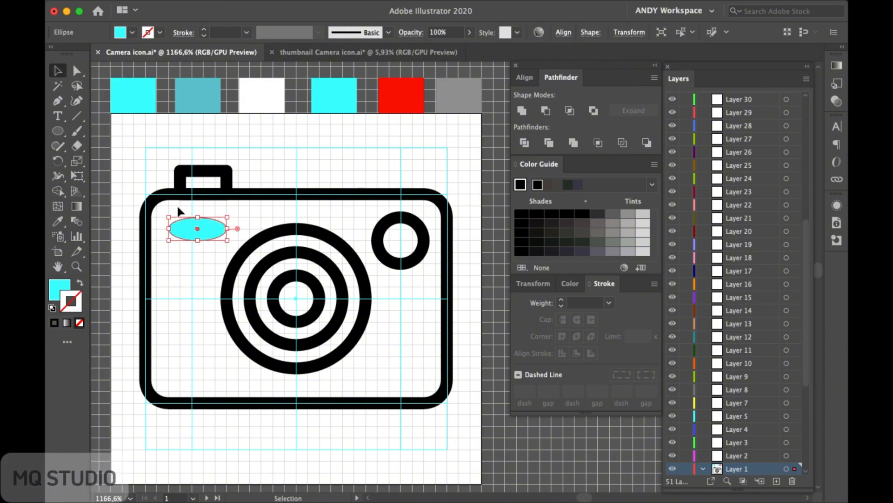
drag(164, 202, 208, 246)
key(Delete)
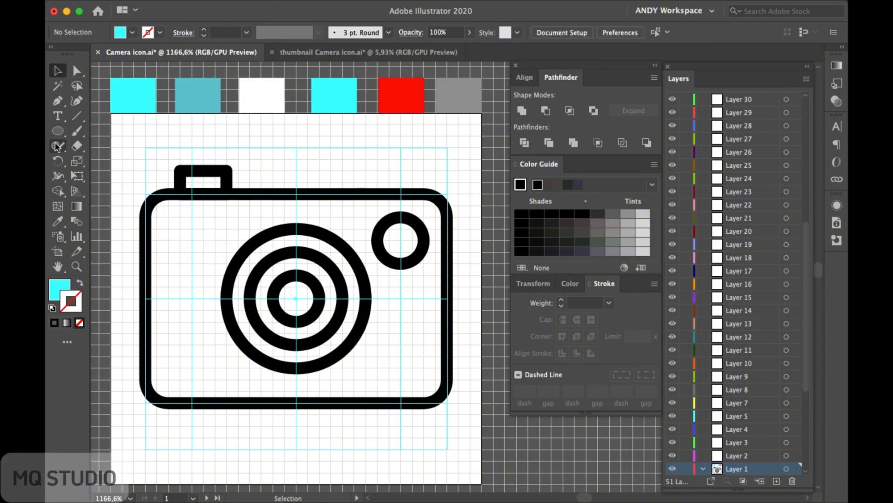
Step: Draw a rectangle about five grid squares wide and two high in the body's upper left area, adjusting both its sides
drag(58, 131, 107, 130)
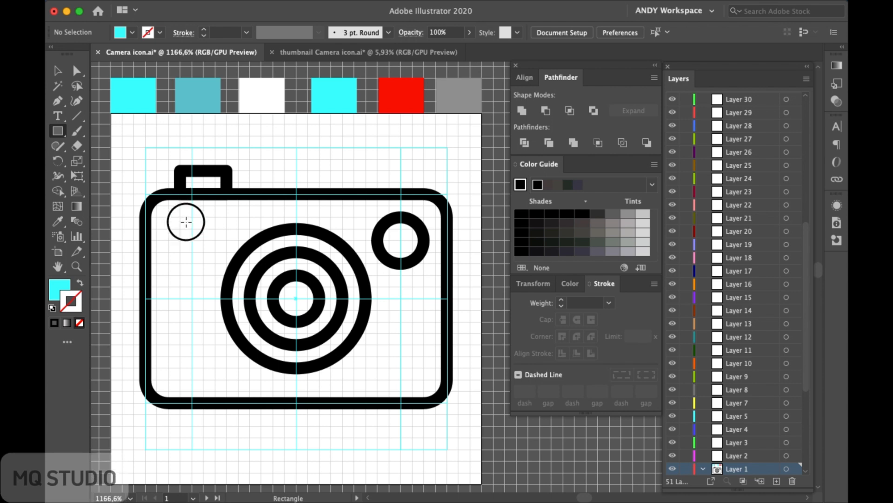
drag(180, 216, 238, 240)
click(58, 70)
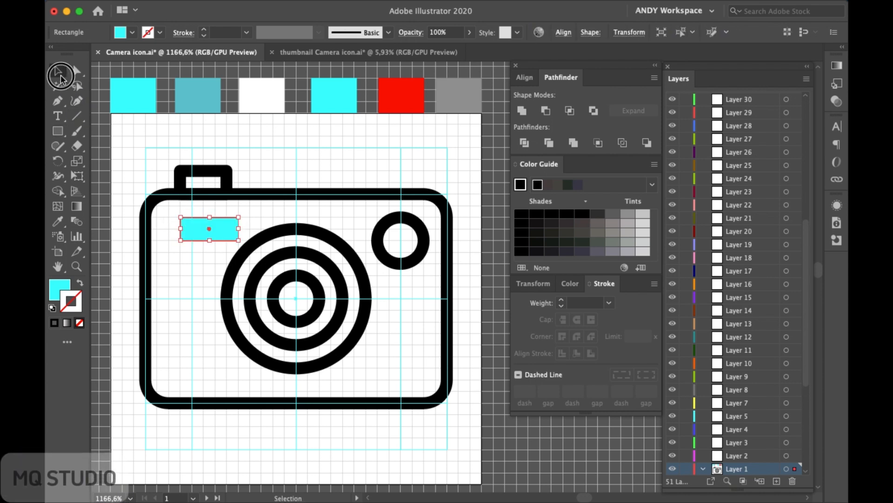
drag(181, 232, 169, 232)
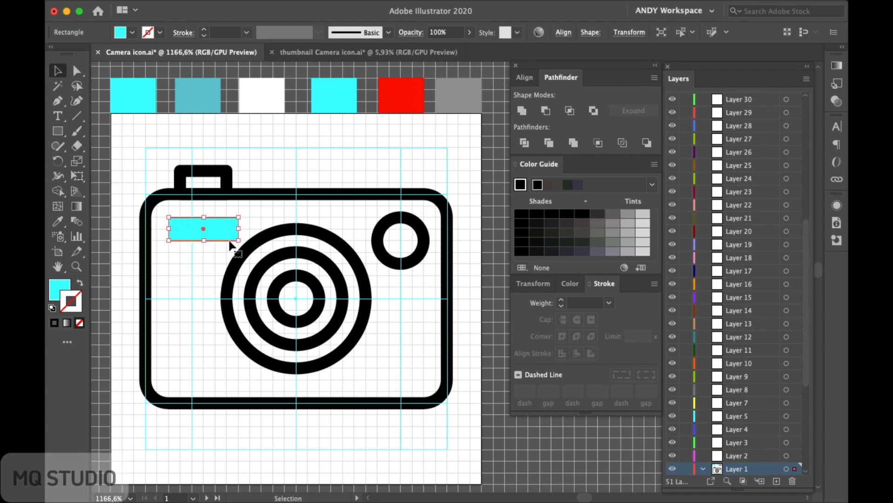
drag(238, 231, 227, 234)
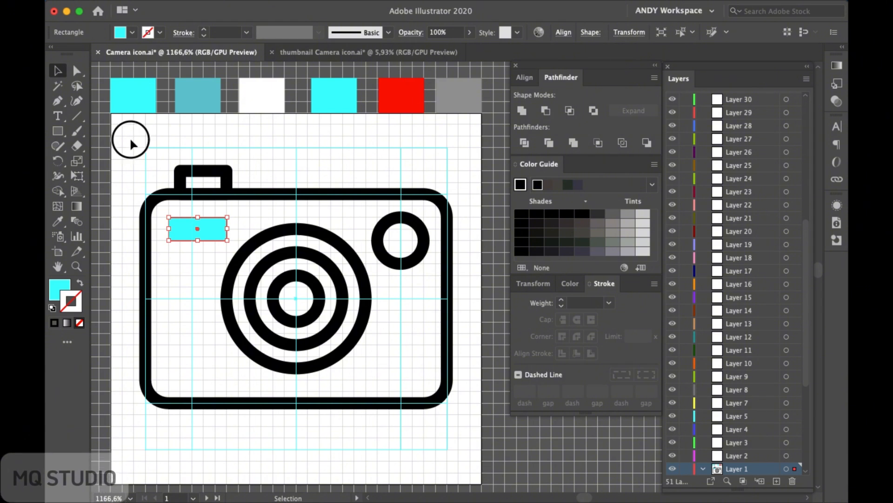
click(131, 142)
Step: Swap the upper-left rectangle's fill and stroke, and give its stroke round caps, round joins and black colour
click(181, 234)
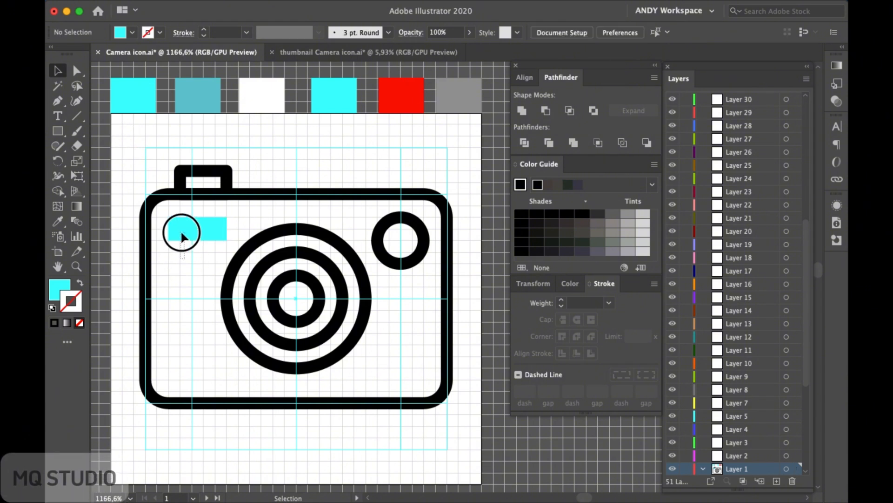
click(80, 284)
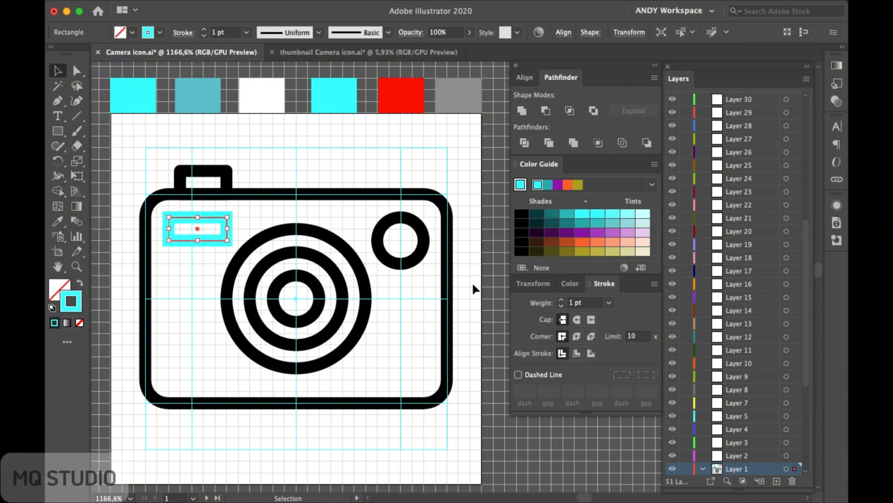
click(577, 319)
click(577, 336)
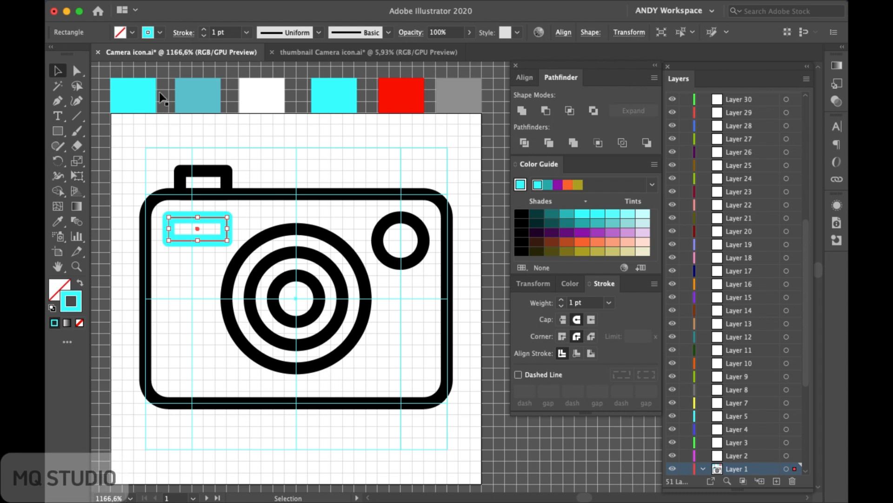
click(159, 33)
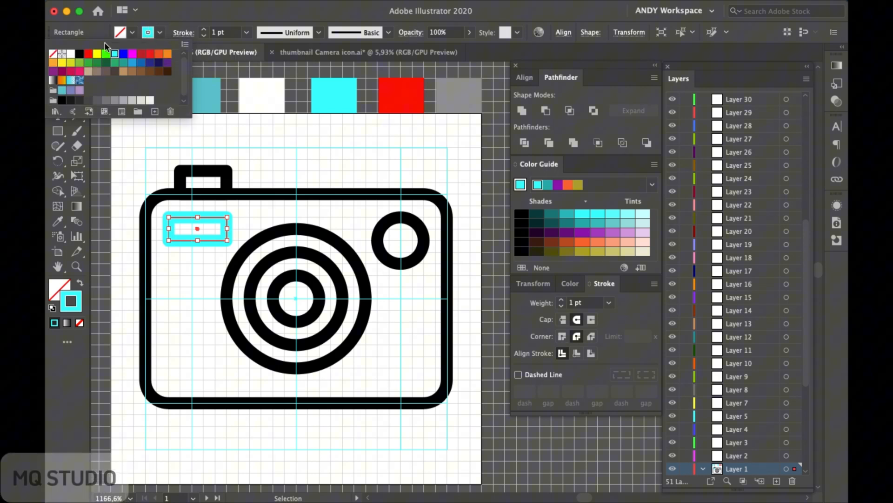
click(79, 56)
click(186, 303)
click(188, 307)
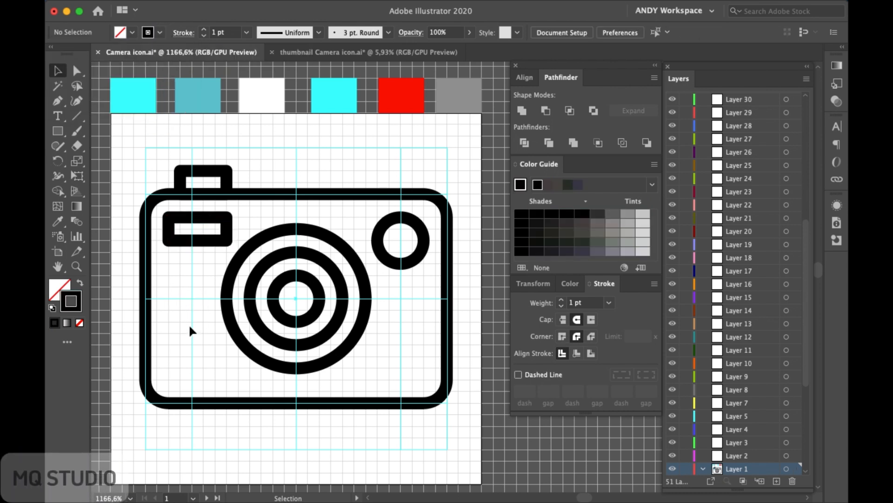
Step: Expand all the camera's outlines into filled shapes and unite them with Pathfinder
drag(129, 138, 491, 431)
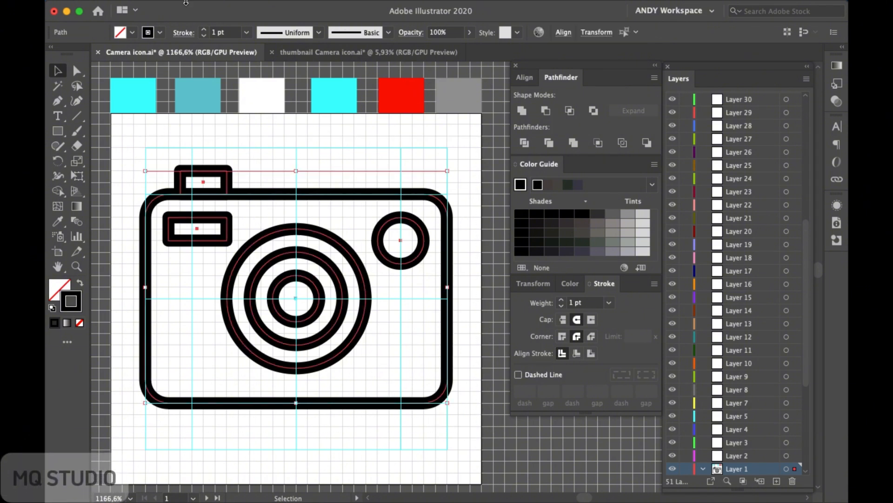
click(199, 6)
click(209, 144)
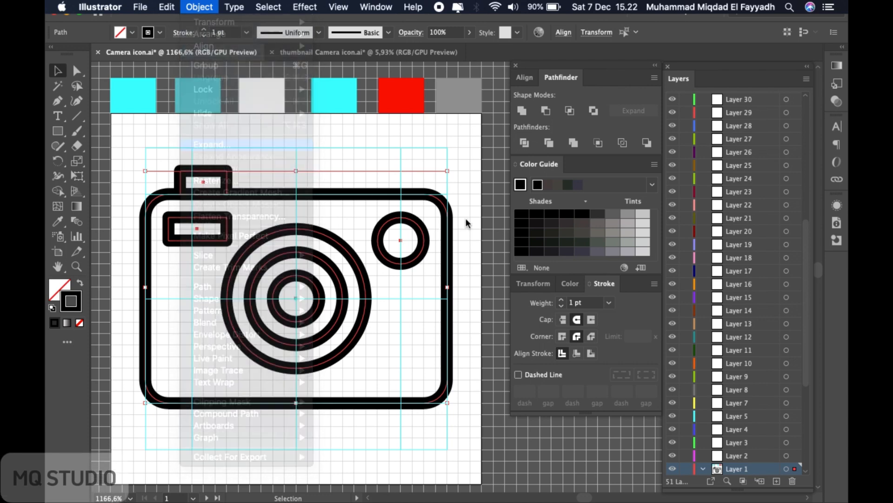
click(293, 329)
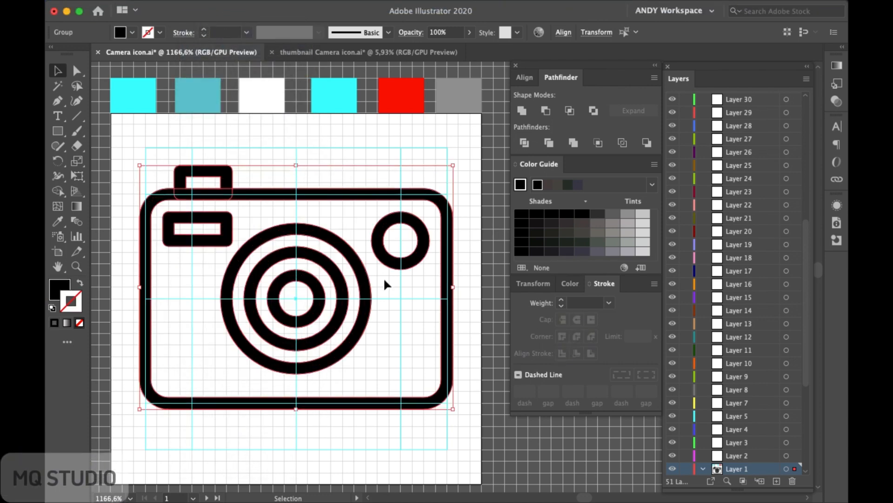
click(522, 112)
click(424, 140)
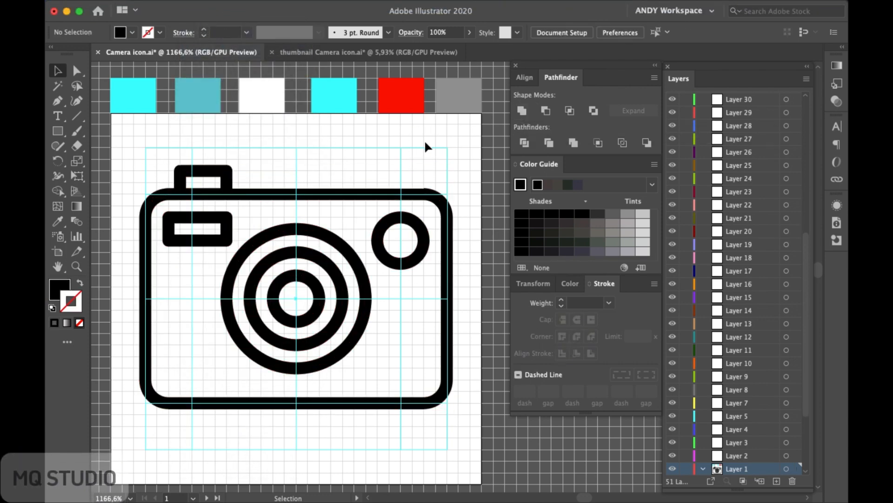
Step: Draw a rectangle about 26 by 18 grid squares covering the camera body and send it to the back
click(58, 131)
drag(149, 196, 447, 403)
click(58, 70)
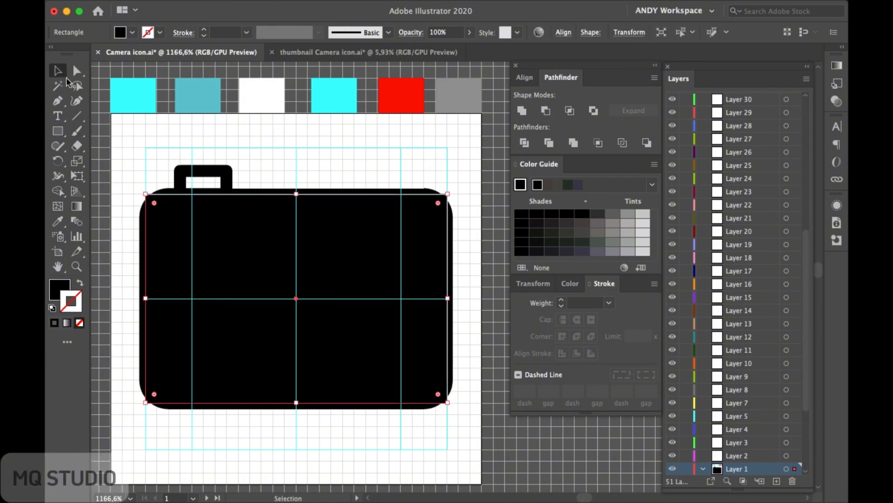
click(123, 136)
right_click(270, 269)
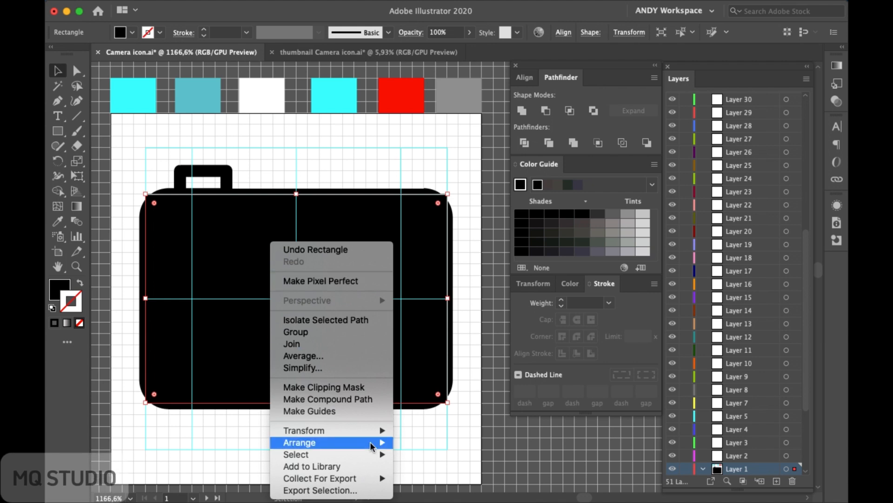
mouse_move(390, 448)
click(429, 471)
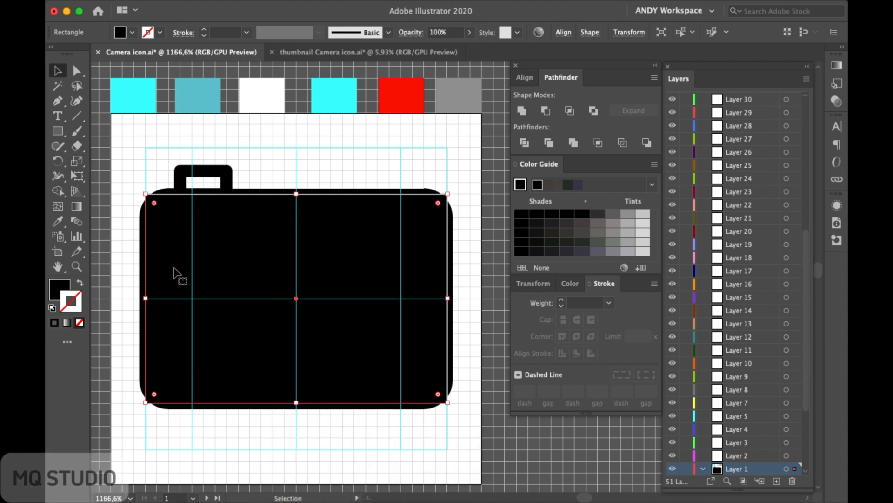
Step: Fill the body rectangle with the muted teal-blue sampled from the second colour swatch above the artboard
key(i)
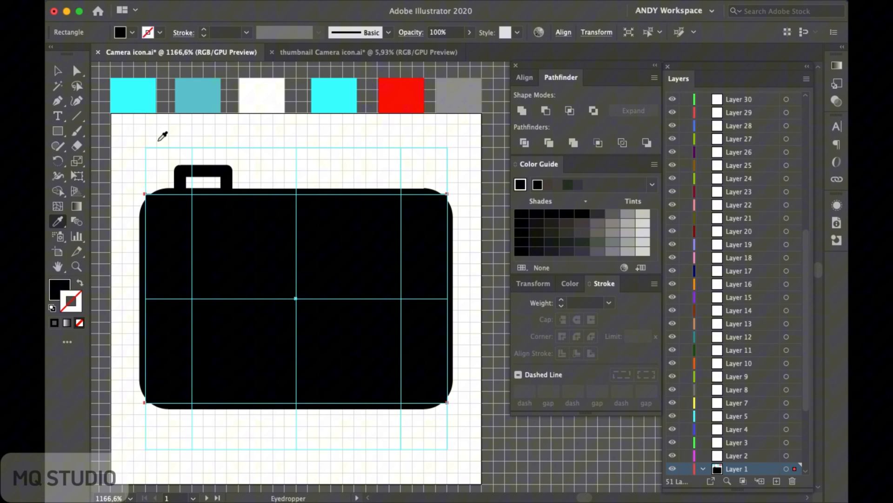
click(144, 97)
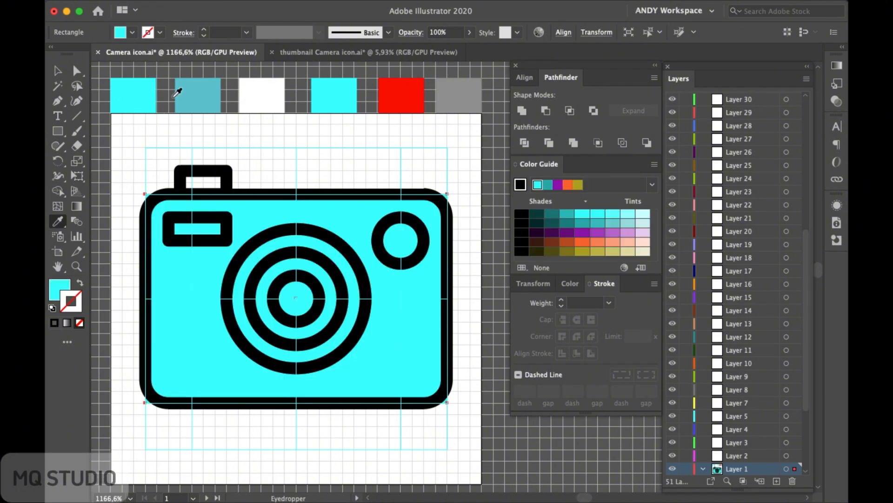
click(194, 95)
click(58, 71)
click(127, 138)
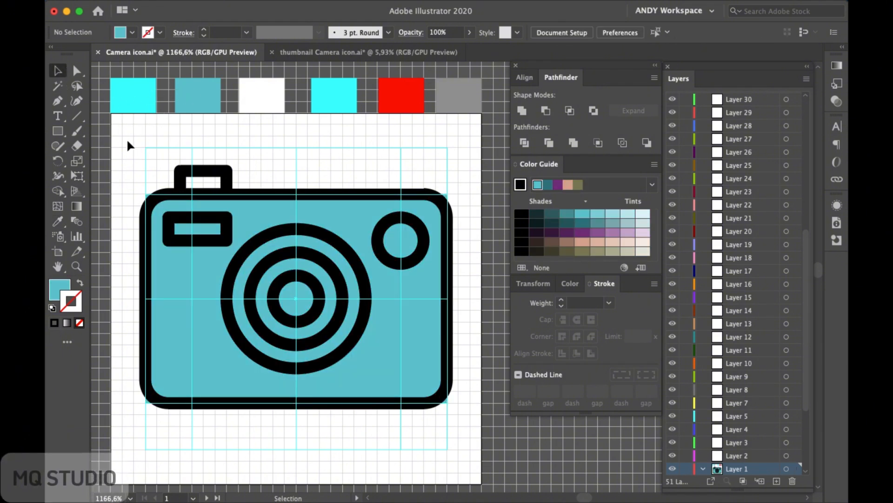
Step: Draw a rectangle about four by two grid squares inside the camera's top button and fill it with the sampled bright cyan
click(58, 131)
drag(180, 171, 228, 194)
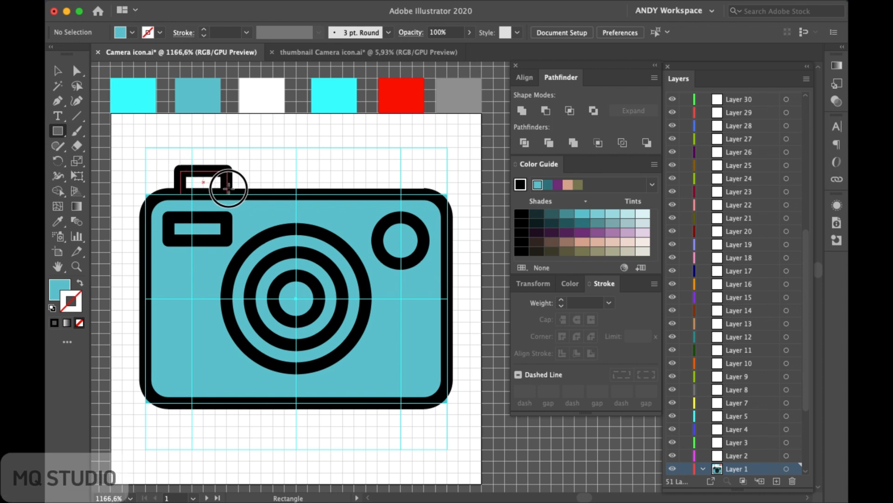
click(58, 71)
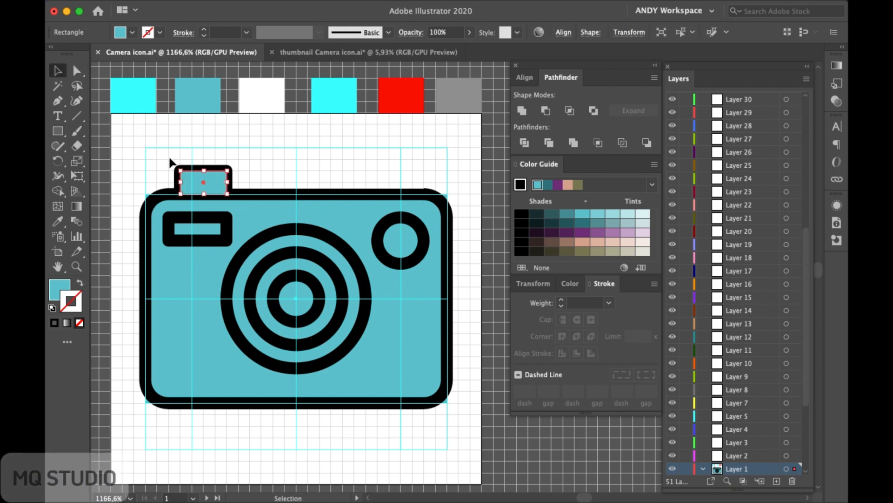
key(i)
click(144, 98)
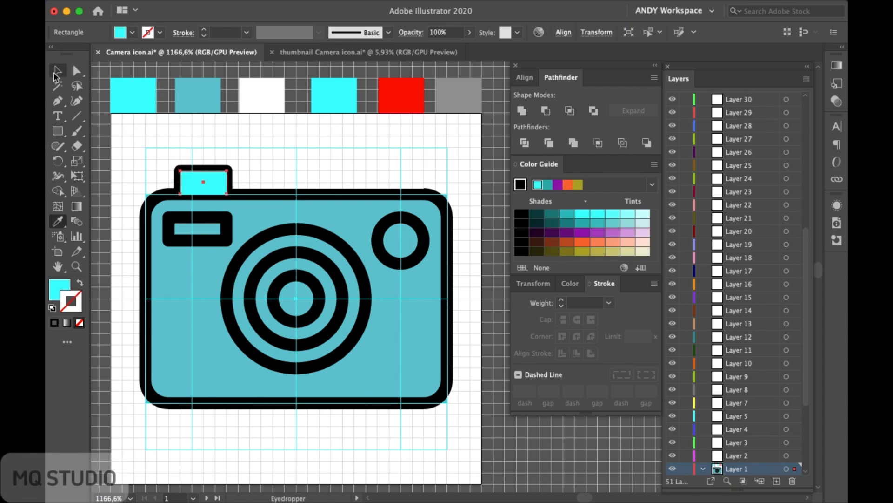
click(57, 70)
click(120, 130)
Step: Send the cyan top-button rectangle backward, behind the black outline
click(190, 186)
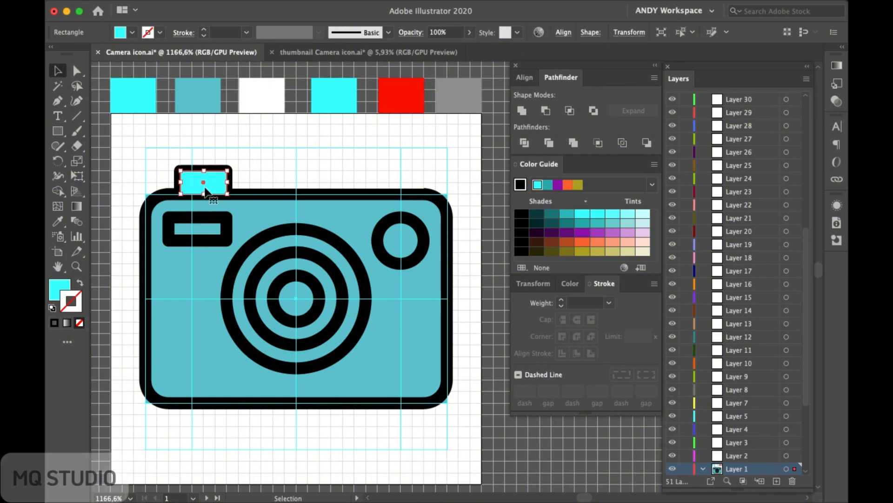
right_click(219, 191)
mouse_move(317, 388)
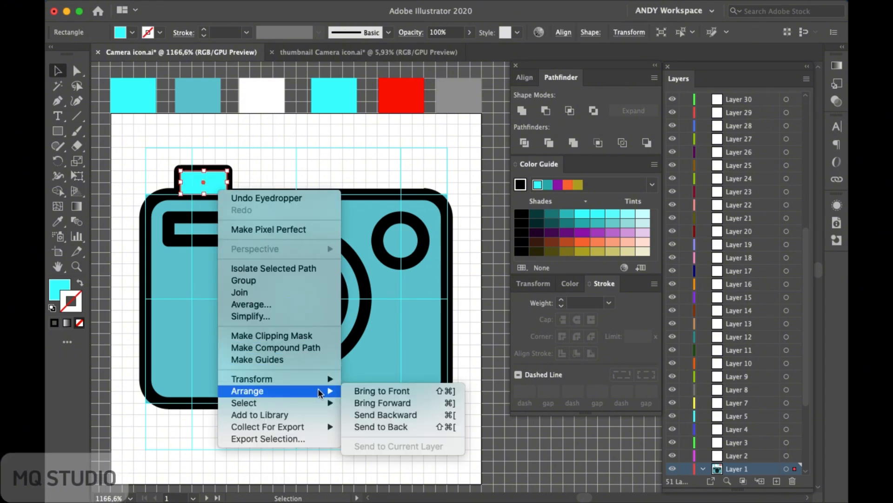
click(367, 411)
click(301, 173)
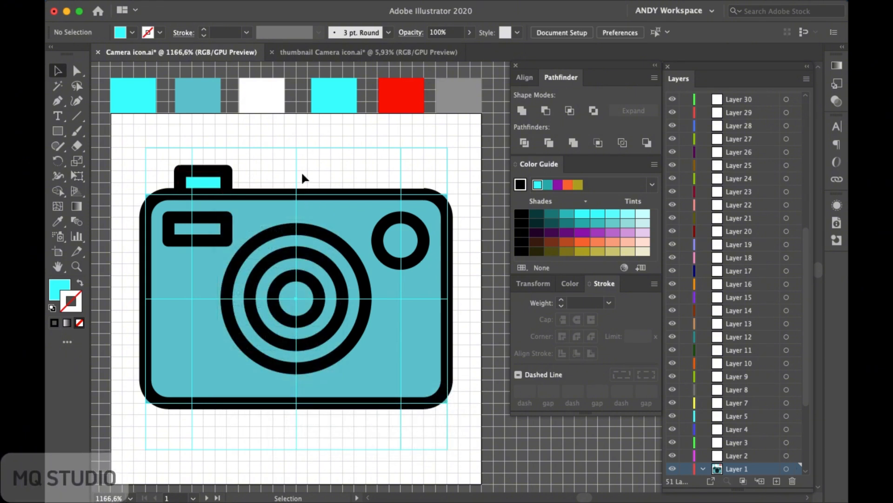
Step: Draw a rectangle about five by two grid squares inside the upper-left window frame and send it backward behind the outline
click(56, 131)
drag(169, 215, 228, 241)
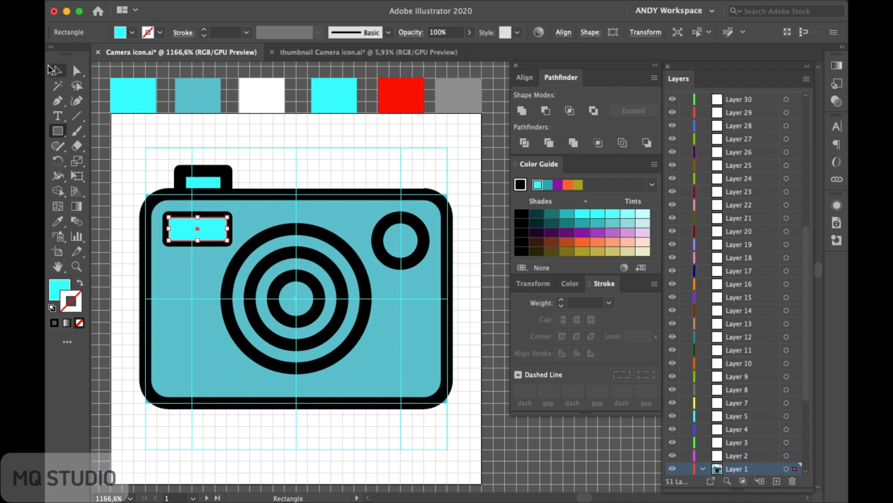
click(57, 71)
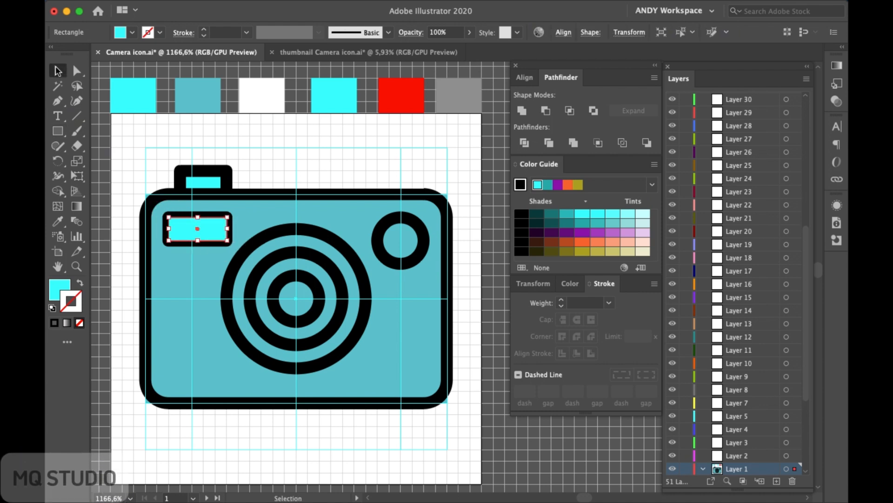
right_click(204, 218)
mouse_move(327, 426)
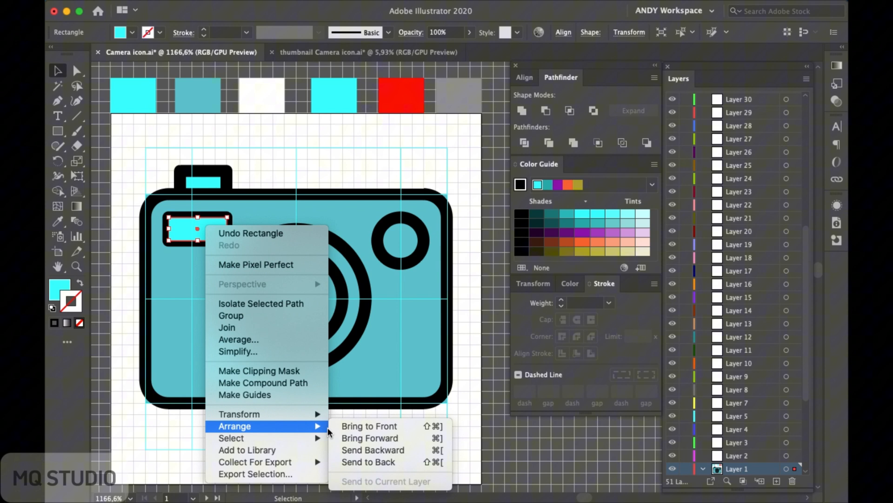
click(355, 449)
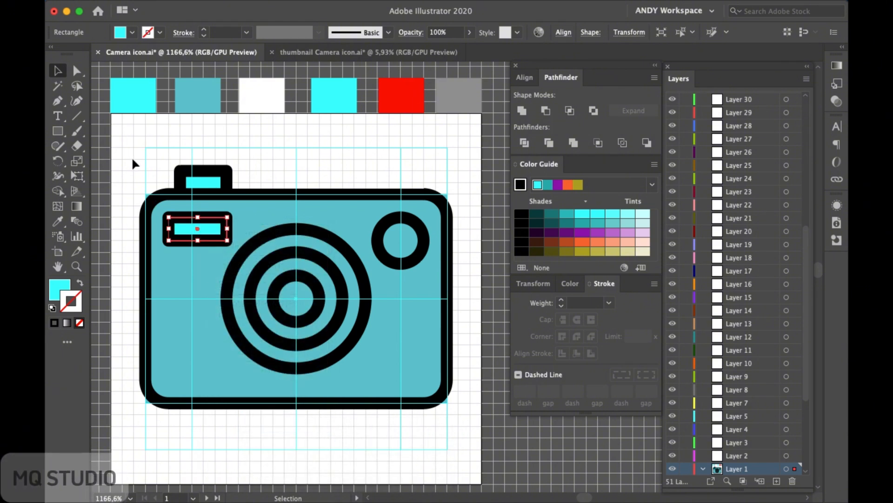
Step: Change the fill of the upper-left window rectangle to orange
key(i)
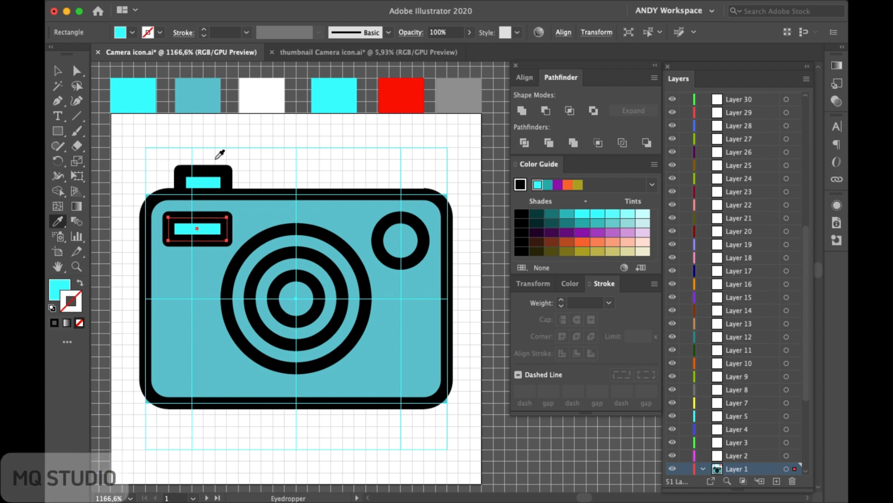
key(v)
click(131, 33)
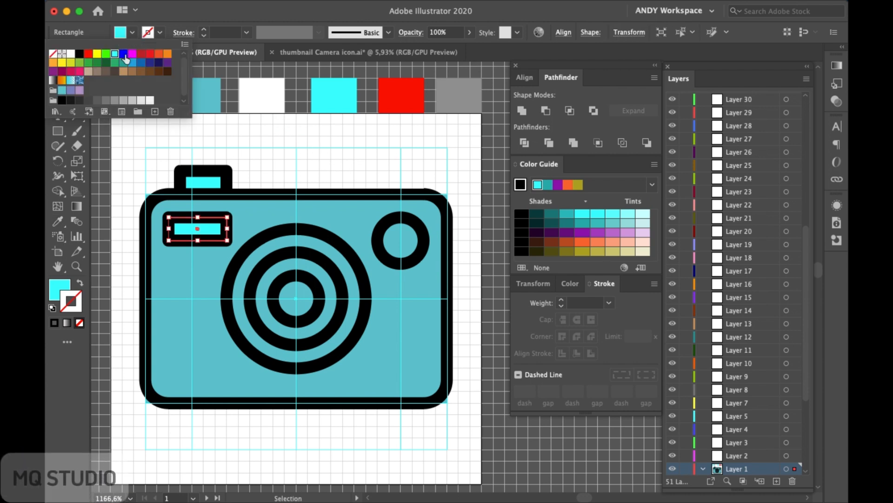
click(55, 68)
key(Escape)
click(113, 142)
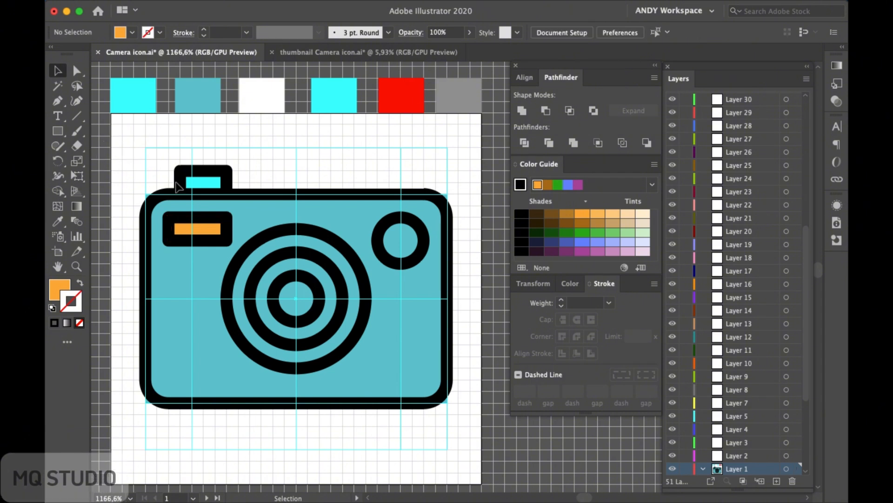
Step: Draw a circle about four grid squares wide from the upper-right ring's centre and send it backward behind the outline
drag(59, 131, 105, 162)
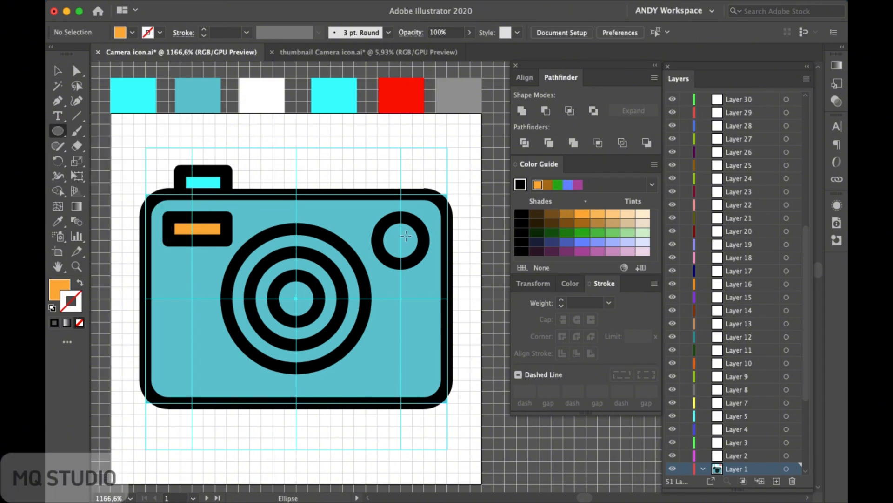
drag(401, 243, 425, 264)
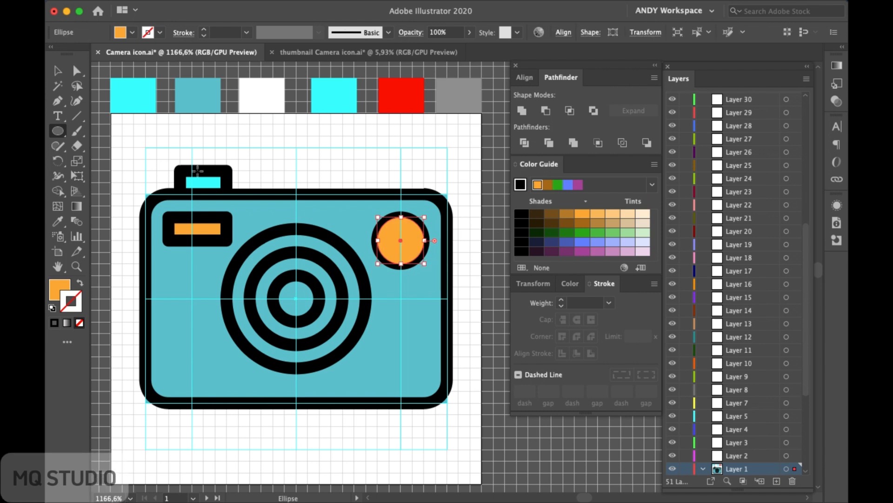
click(58, 70)
right_click(398, 231)
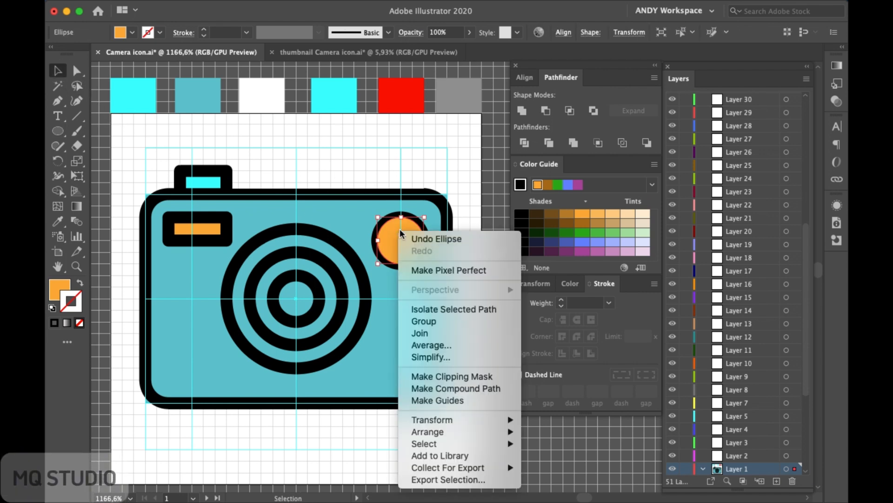
mouse_move(510, 435)
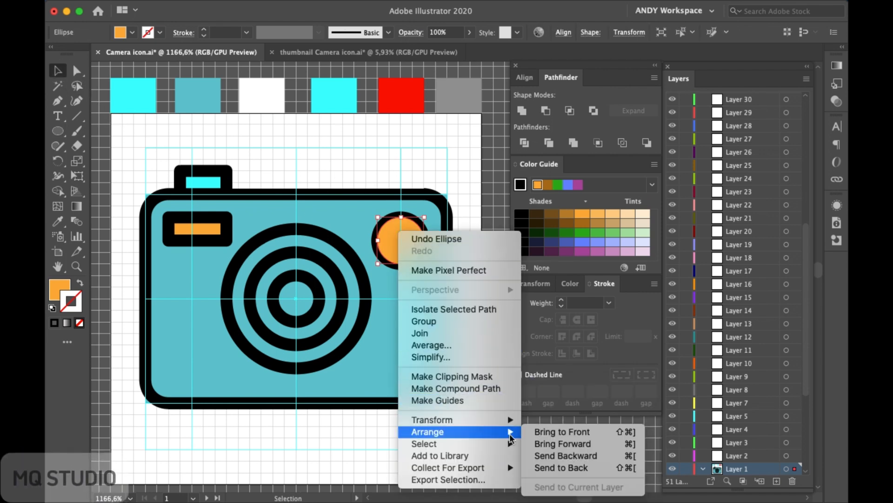
click(548, 457)
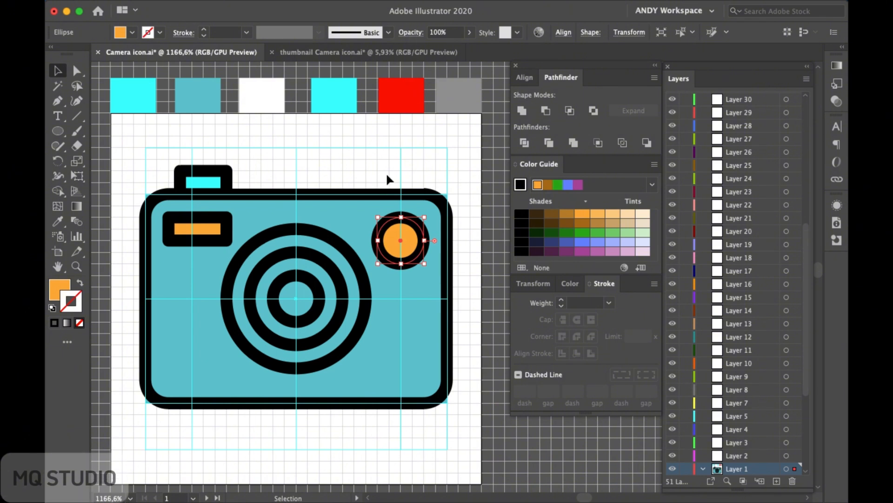
Step: Fill the upper-right circle with red sampled from the red swatch above the artboard
key(i)
click(395, 94)
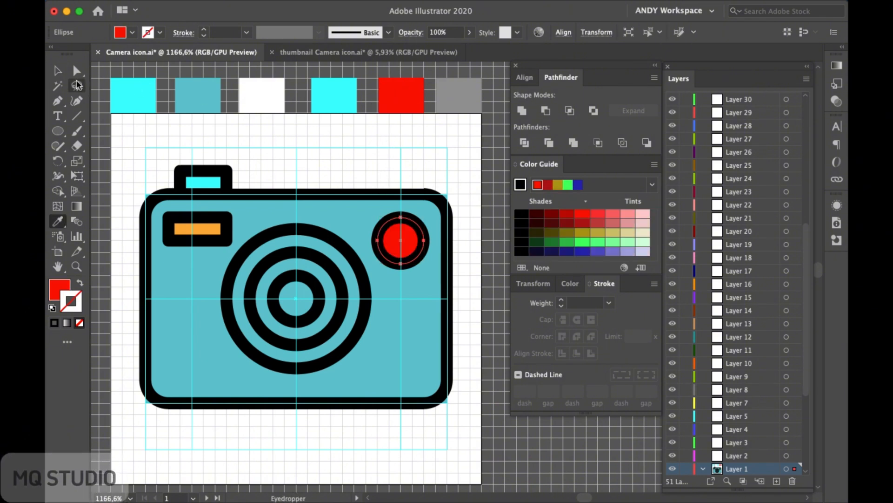
click(60, 74)
click(131, 131)
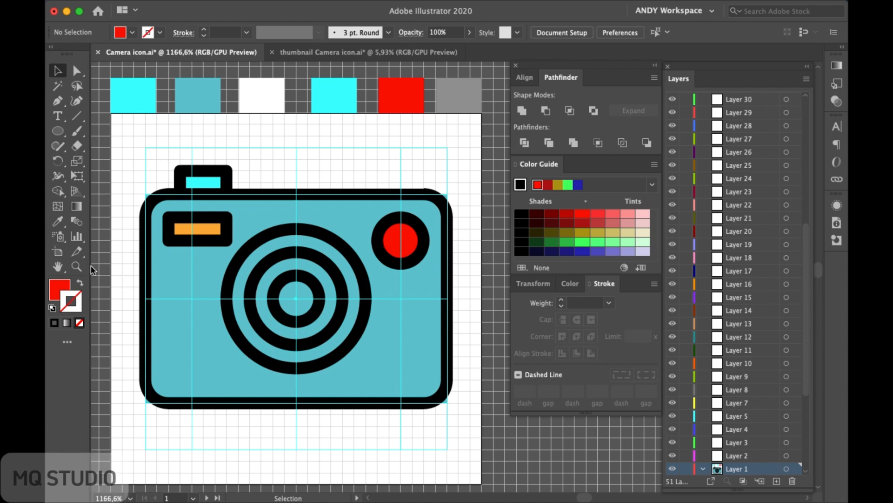
Step: Draw a circle about 14 grid squares wide from the lens centre and send it backward behind the black rings
click(58, 131)
mouse_move(295, 298)
mouse_down()
mouse_move(372, 363)
mouse_move(378, 379)
mouse_up()
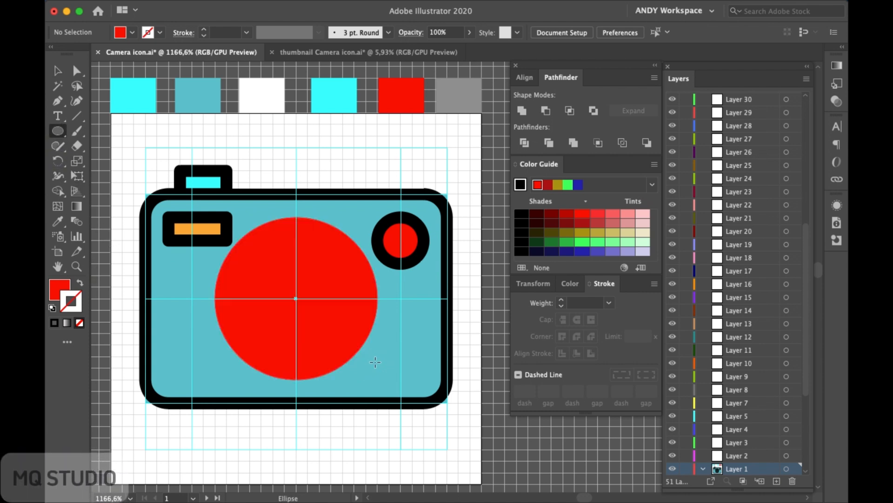
click(57, 71)
right_click(344, 285)
mouse_move(424, 437)
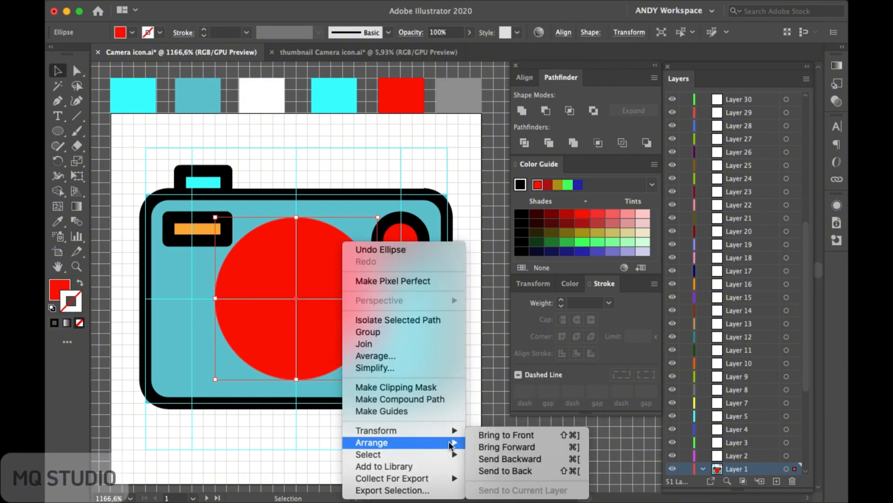
click(486, 460)
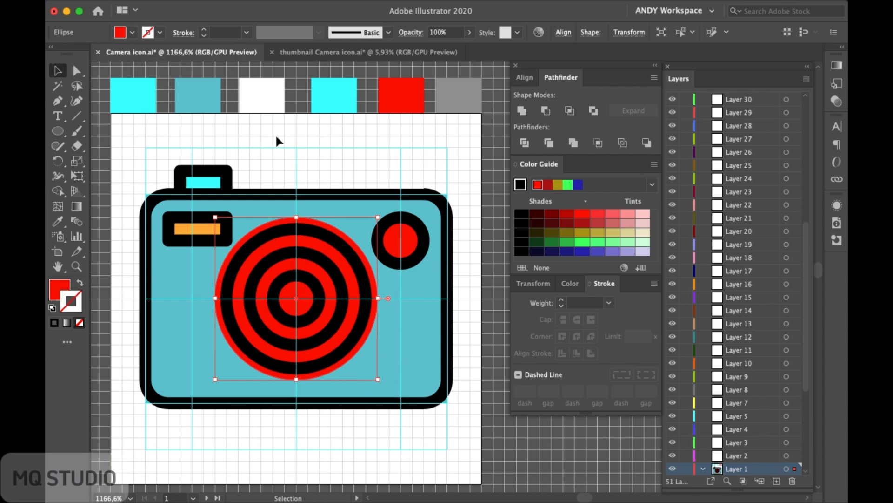
Step: Fill the large lens circle with white sampled from the white swatch above the artboard
key(i)
click(274, 99)
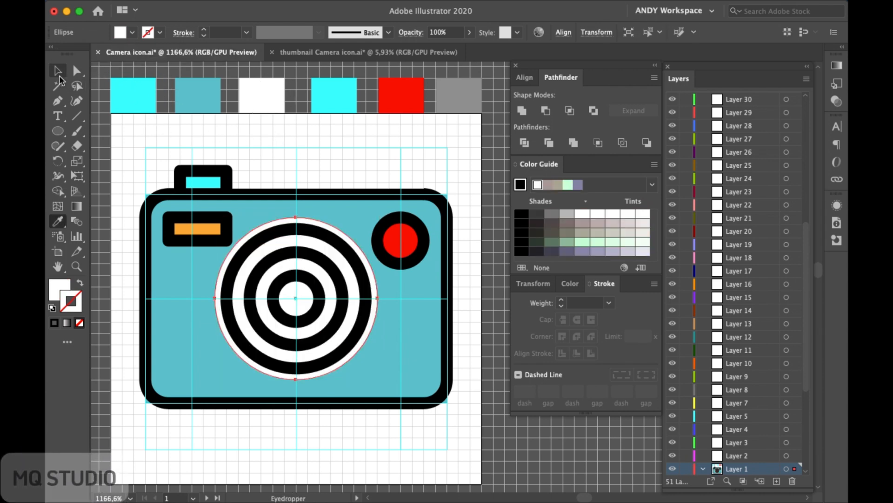
click(59, 131)
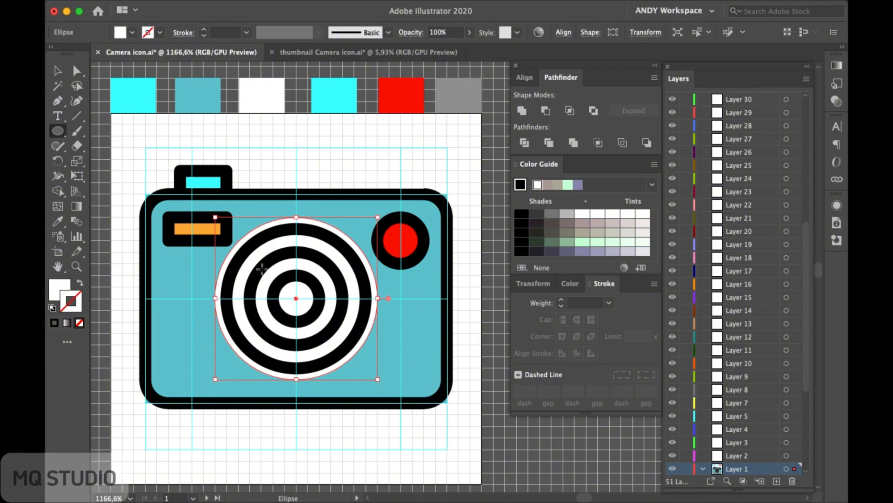
Step: Draw a circle about 12 grid squares wide from the lens centre and fill it with the light grey swatch
key(v)
click(253, 157)
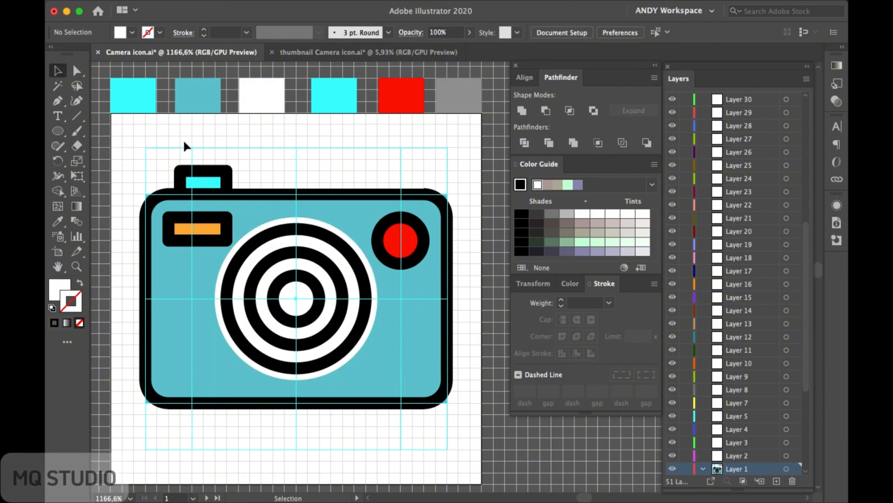
click(58, 132)
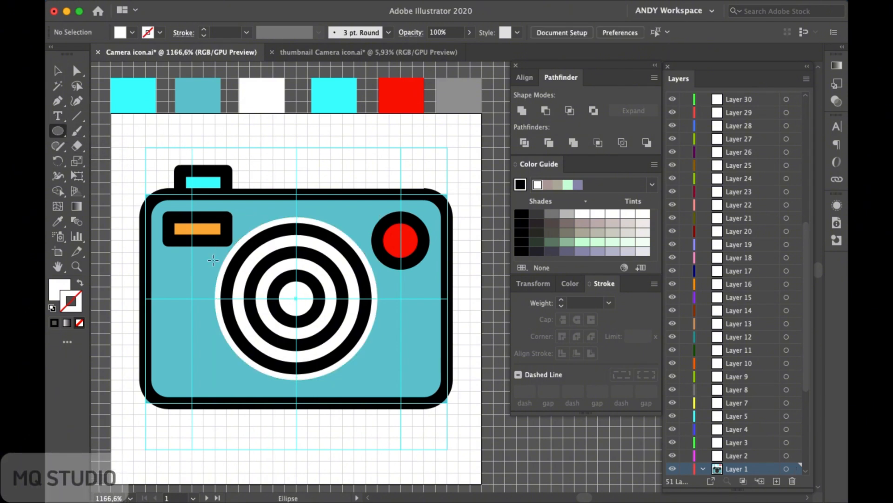
drag(296, 299, 362, 353)
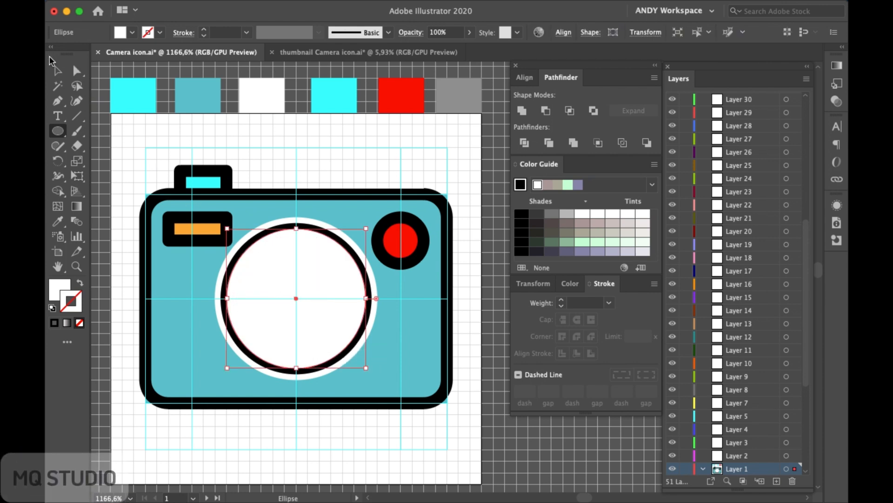
key(v)
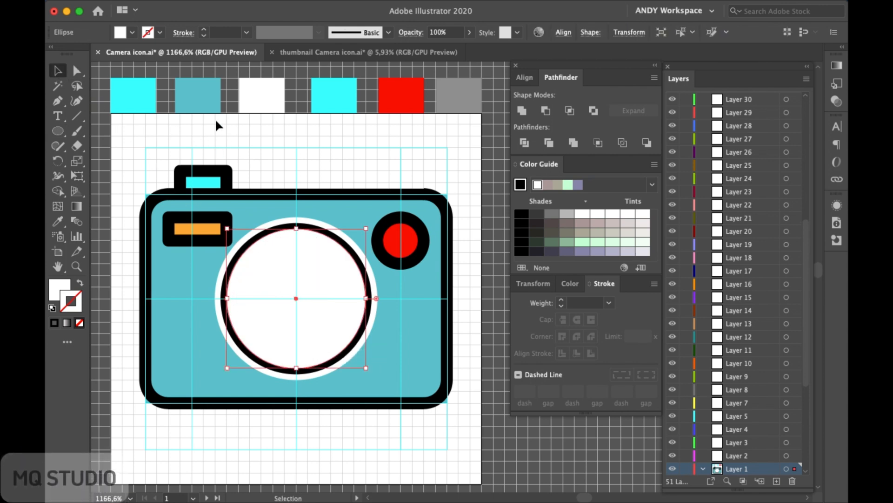
click(132, 33)
click(143, 102)
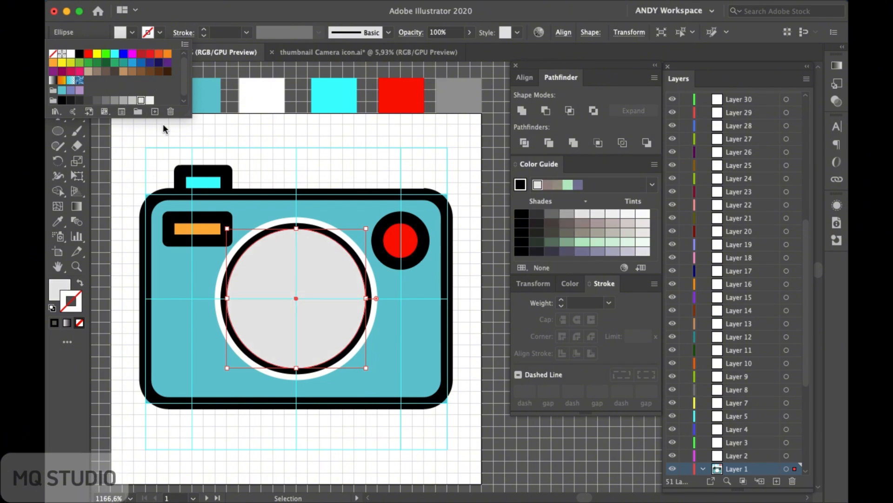
click(153, 144)
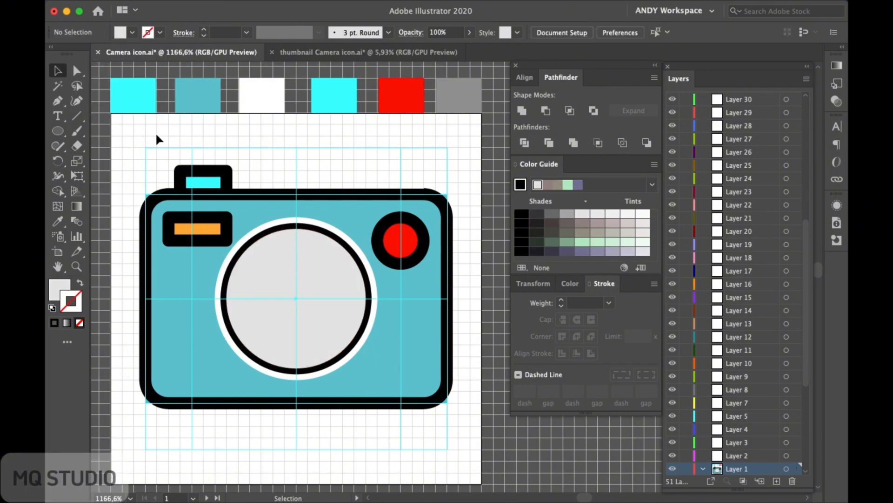
Step: Send the light grey lens circle backward behind the black rings
click(58, 131)
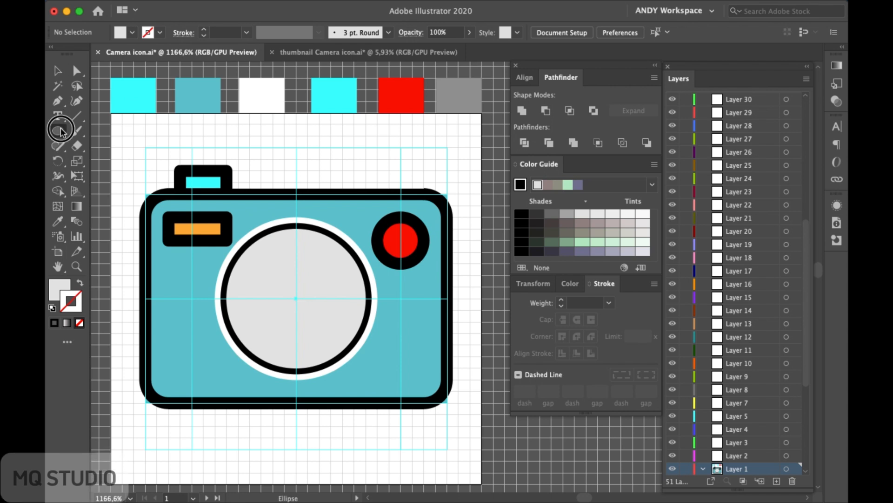
click(57, 72)
click(304, 311)
right_click(341, 325)
mouse_move(414, 444)
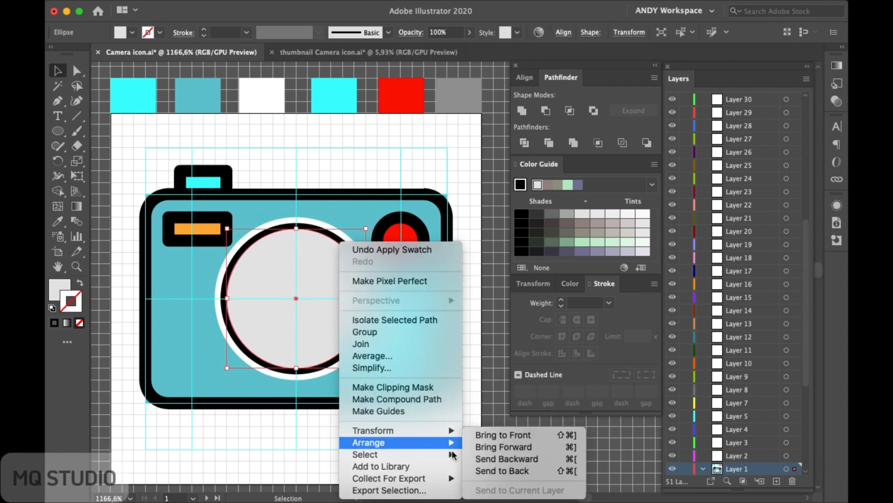
click(482, 459)
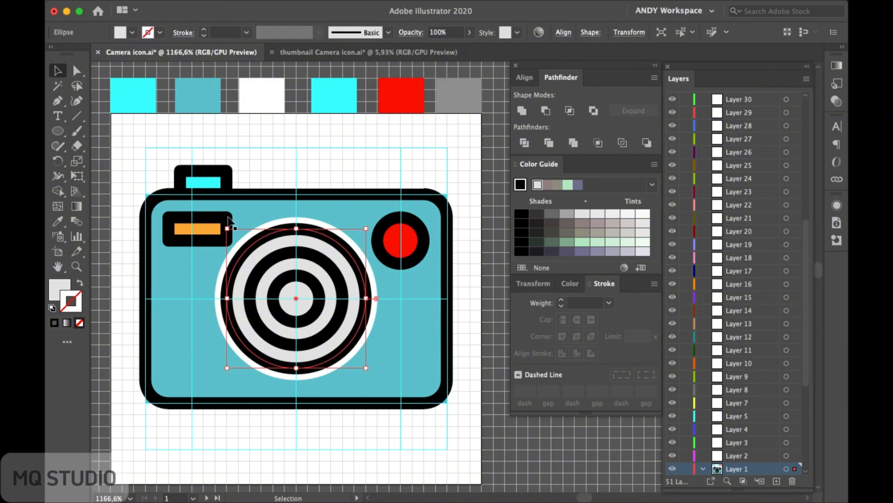
click(154, 146)
Step: Draw a circle about eight grid squares wide from the lens centre and send it backward behind the black rings
click(58, 134)
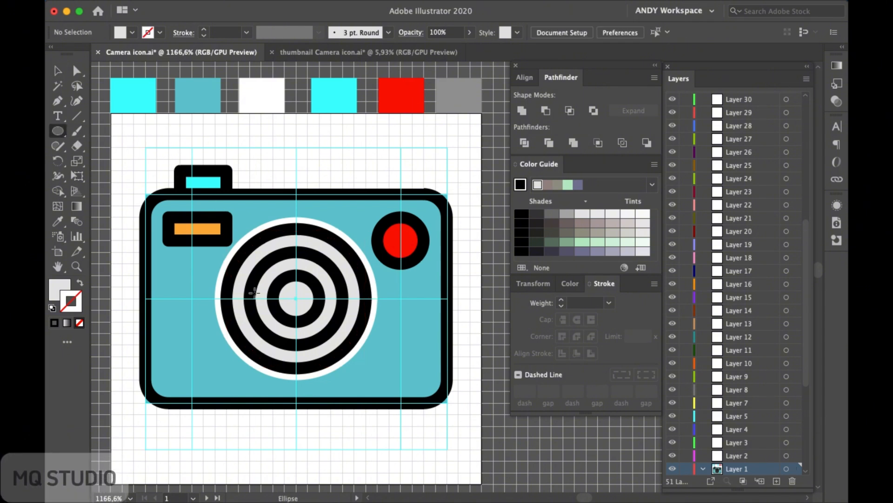
drag(297, 298, 343, 345)
click(58, 70)
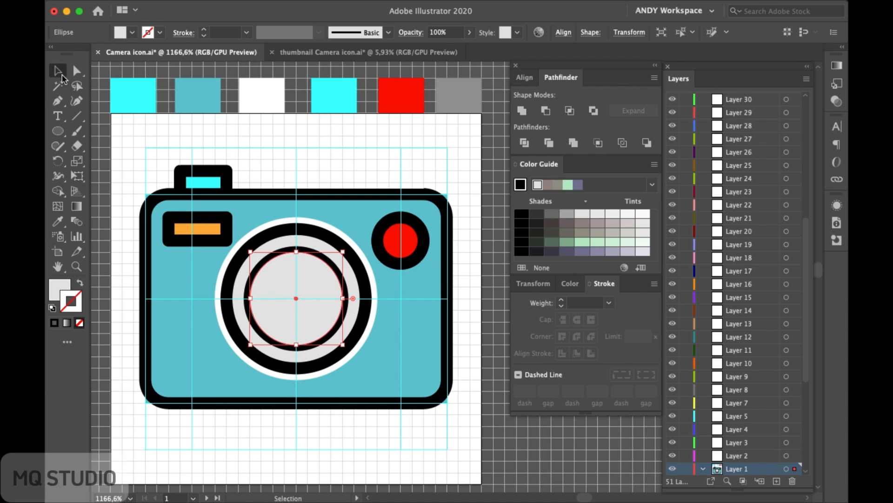
right_click(299, 280)
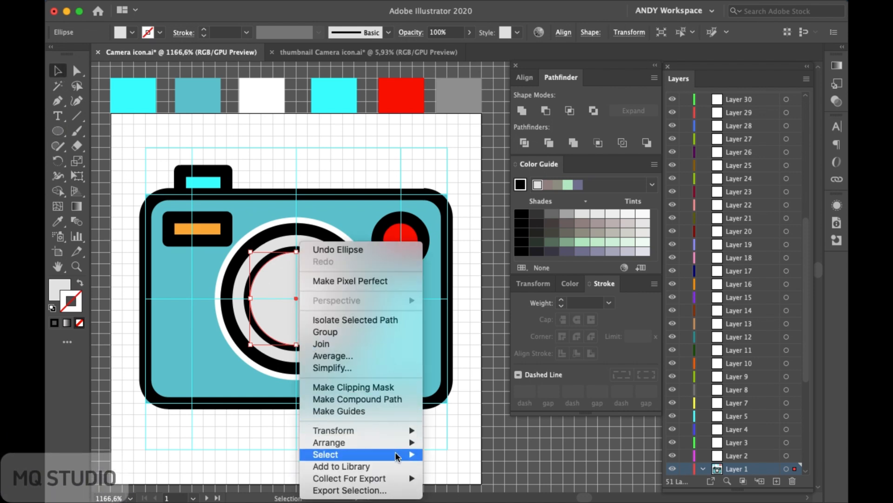
mouse_move(399, 443)
click(440, 459)
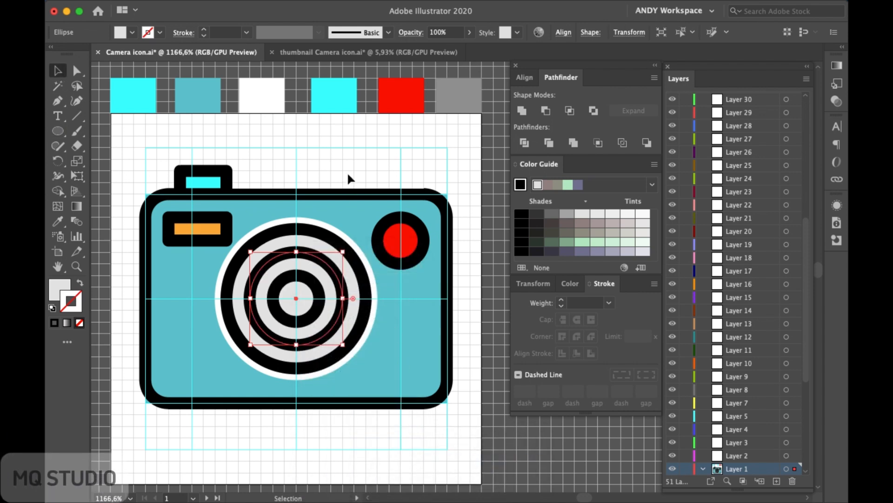
Step: Fill the eight-square lens circle with bright cyan sampled from the cyan swatch above the artboard
key(i)
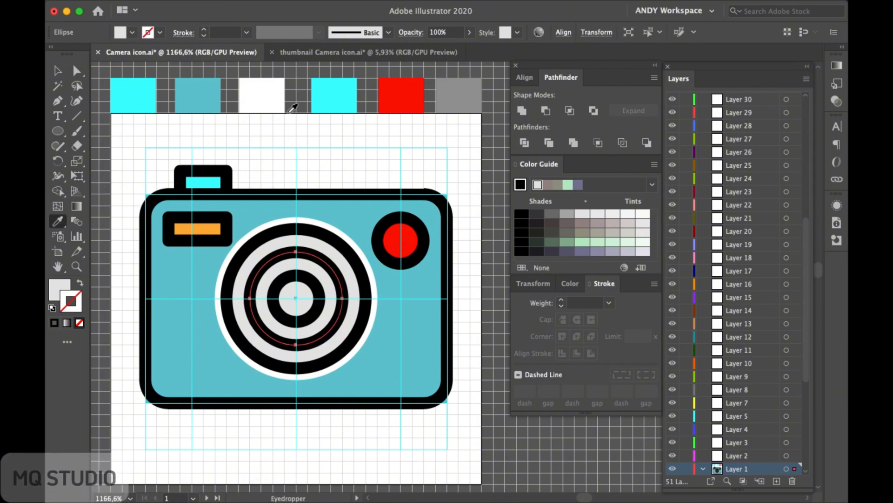
click(322, 96)
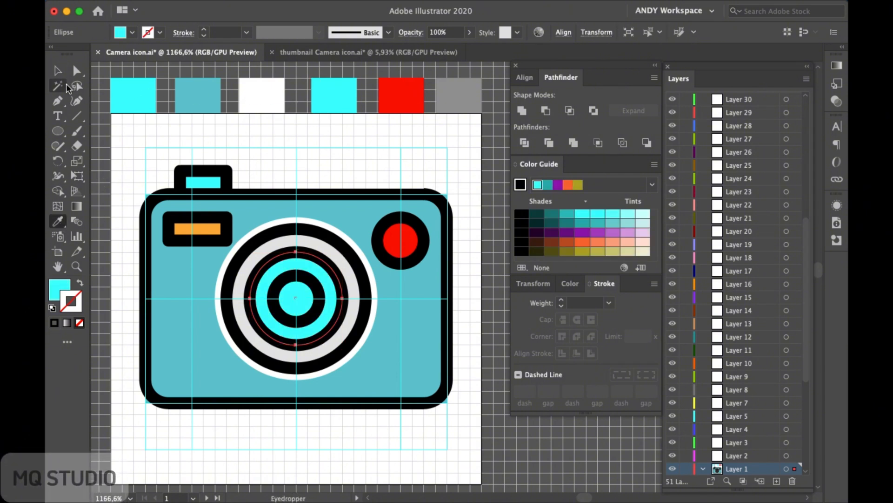
click(58, 72)
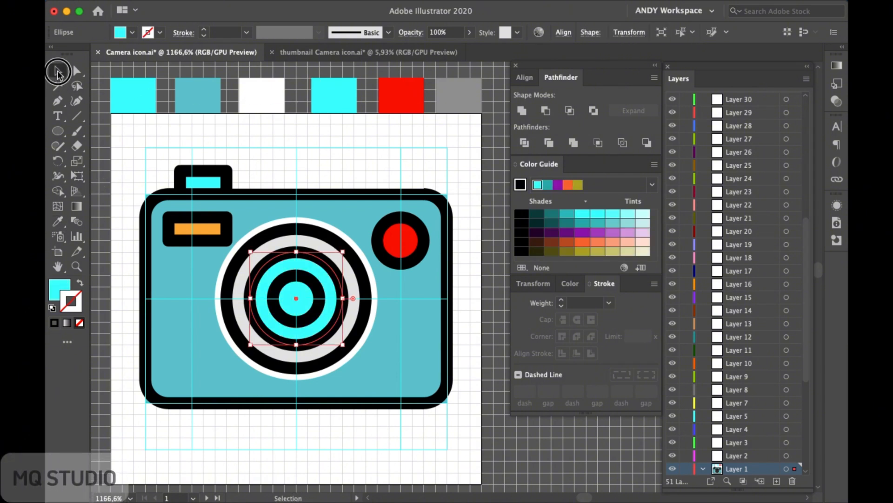
click(282, 143)
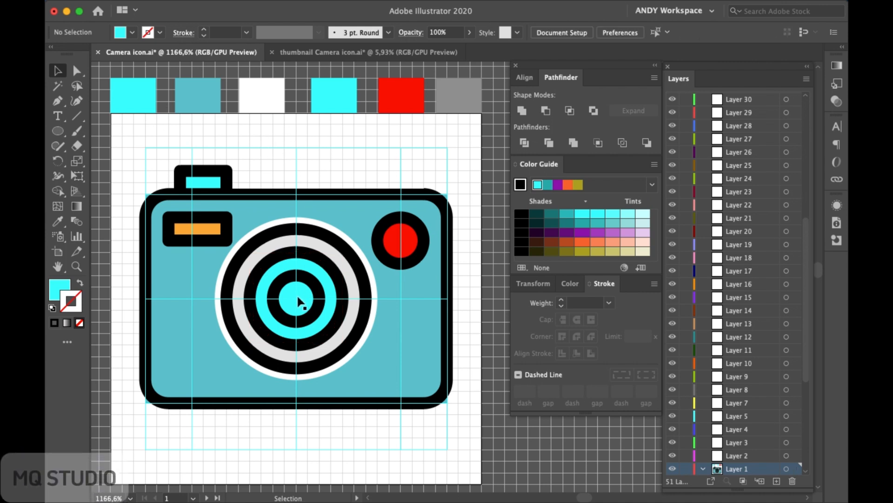
Step: Draw a circle about two grid squares wide at the lens centre and fill it with grey sampled from the grey swatch above the artboard
click(56, 133)
click(307, 318)
drag(307, 318, 304, 312)
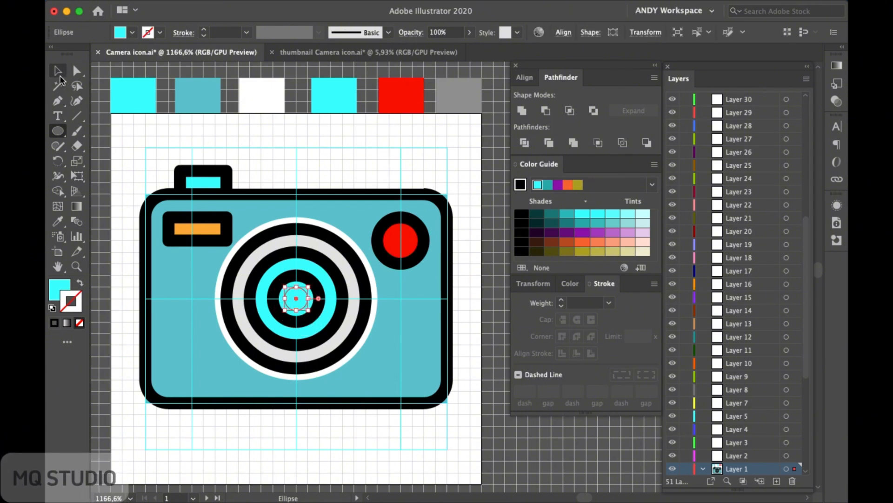
click(58, 70)
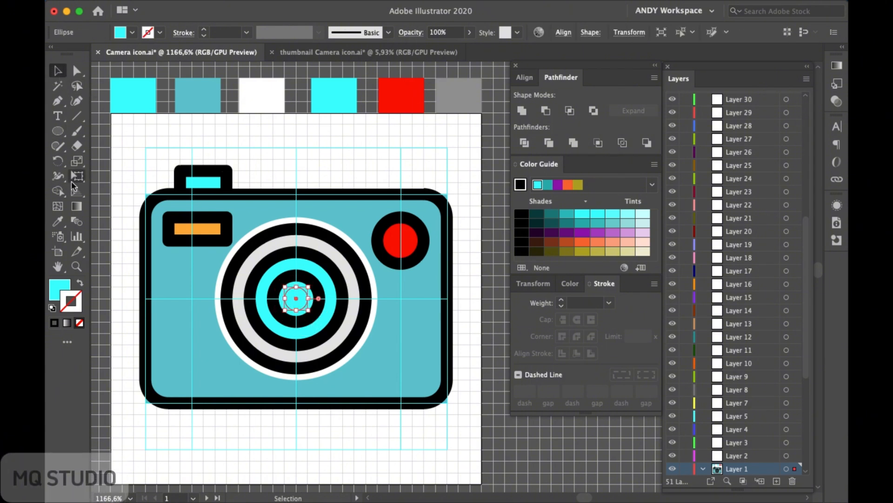
click(57, 221)
click(453, 95)
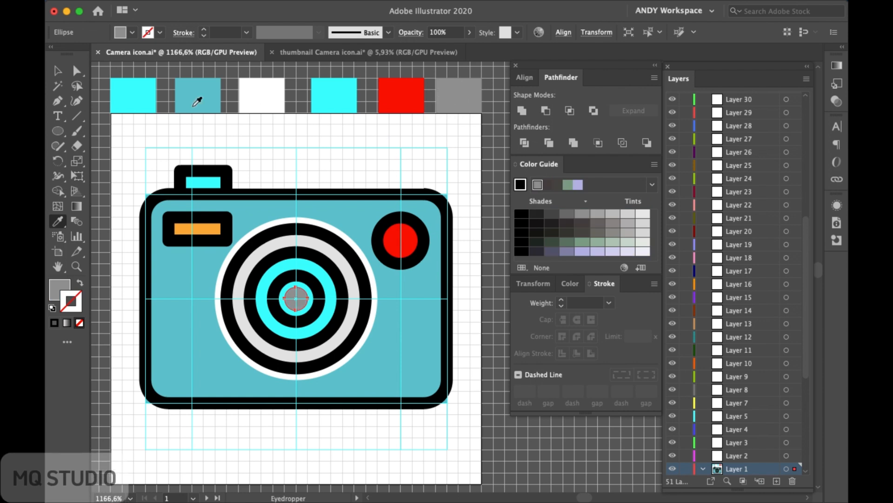
click(58, 72)
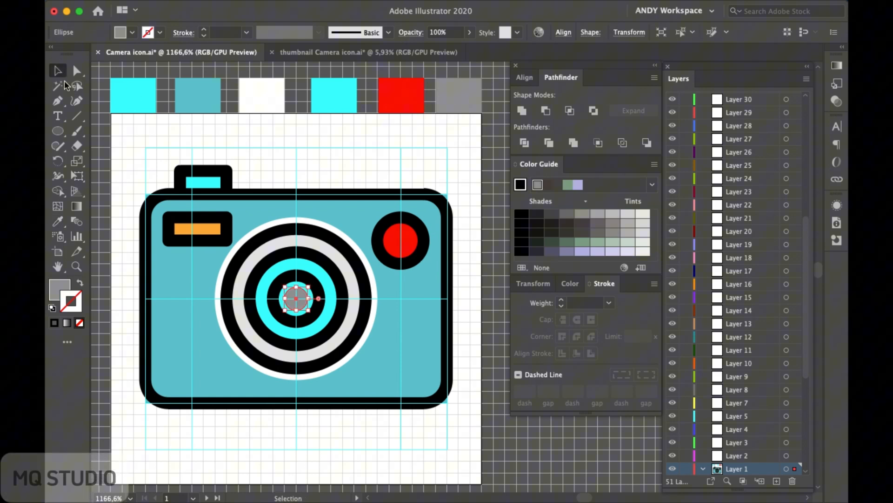
click(235, 140)
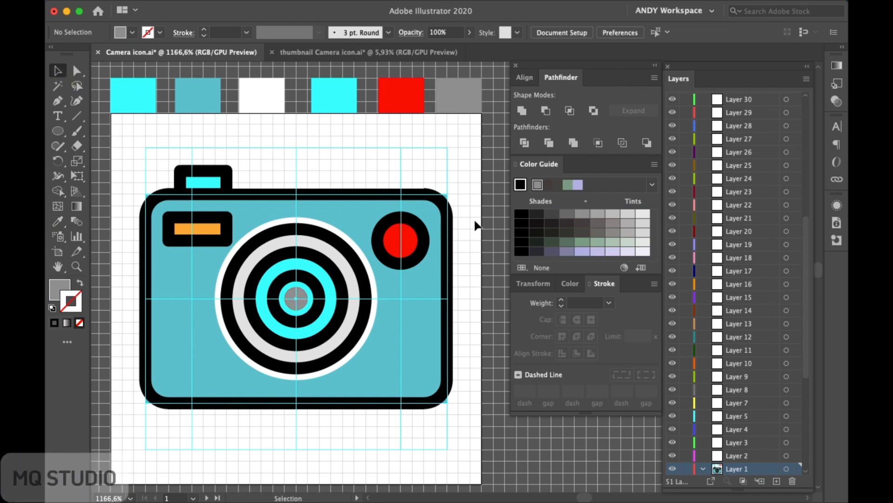
Step: Round all corners of the teal camera body rectangle with a 2 px radius
click(428, 280)
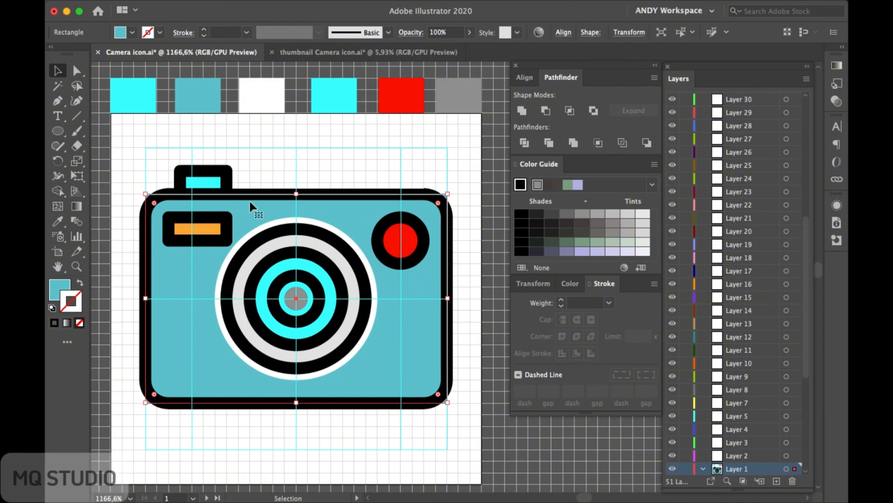
click(76, 69)
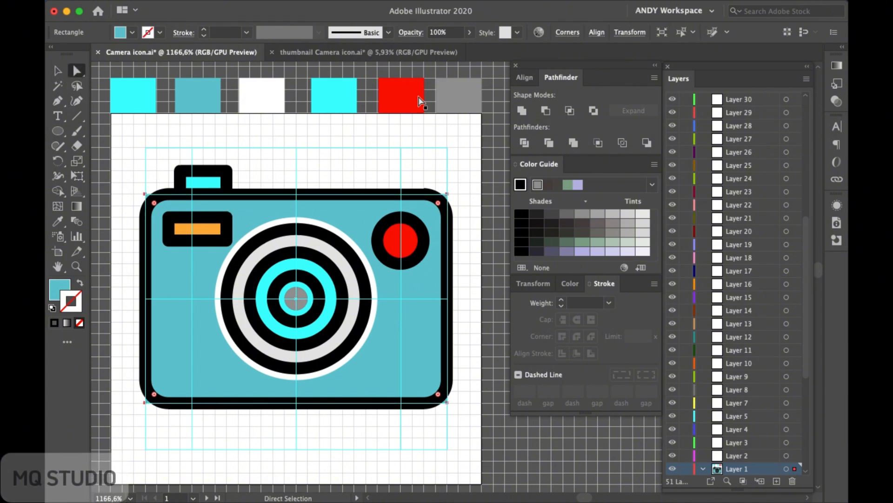
click(566, 33)
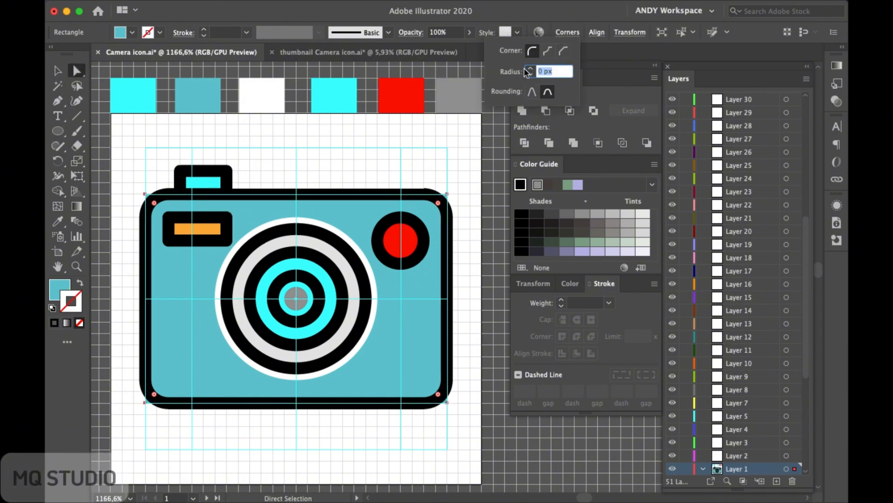
text(4.5)
key(Return)
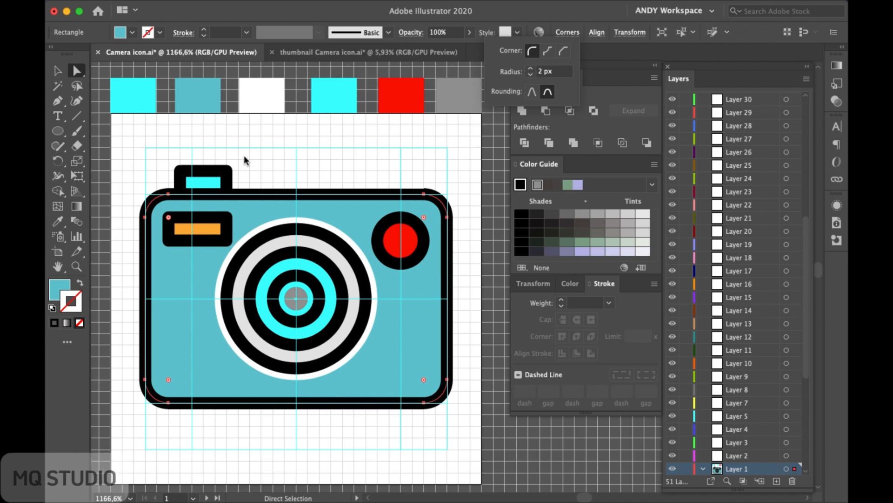
click(146, 144)
key(v)
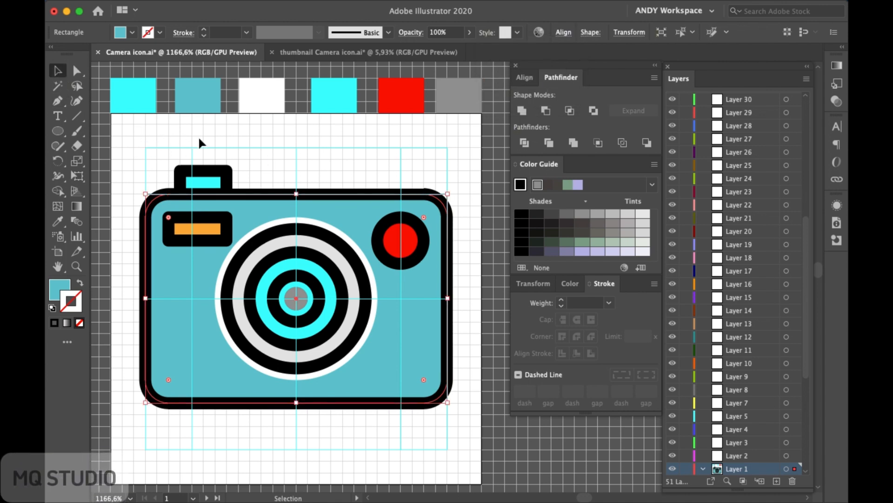
click(289, 154)
drag(153, 152, 484, 422)
click(482, 360)
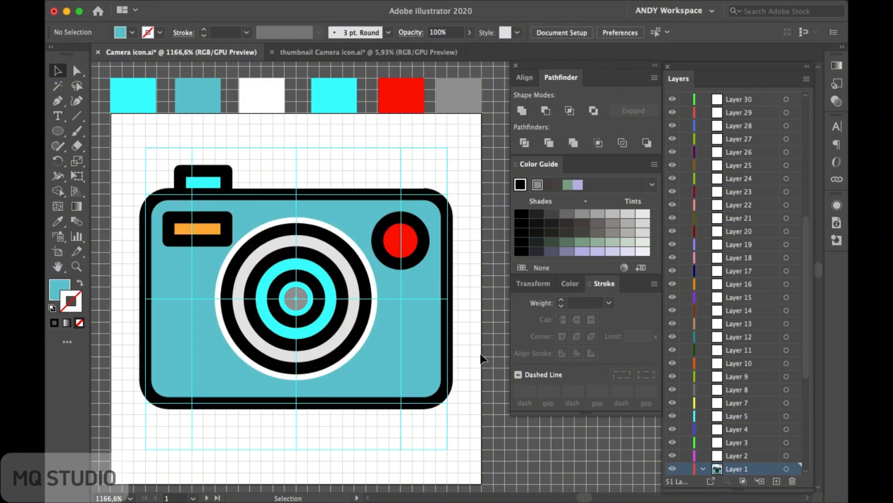